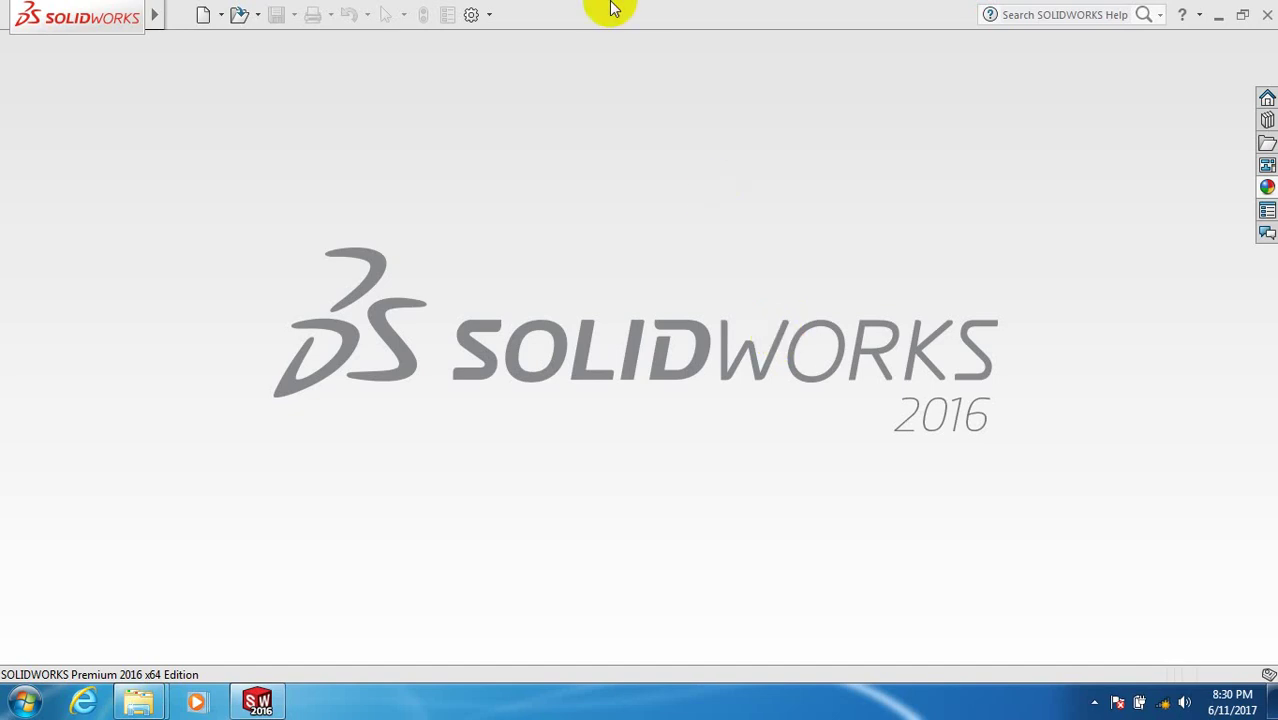
# - Create a new Part document, Part2, and start a sketch from the Sketch tab
pyautogui.click(205, 16)
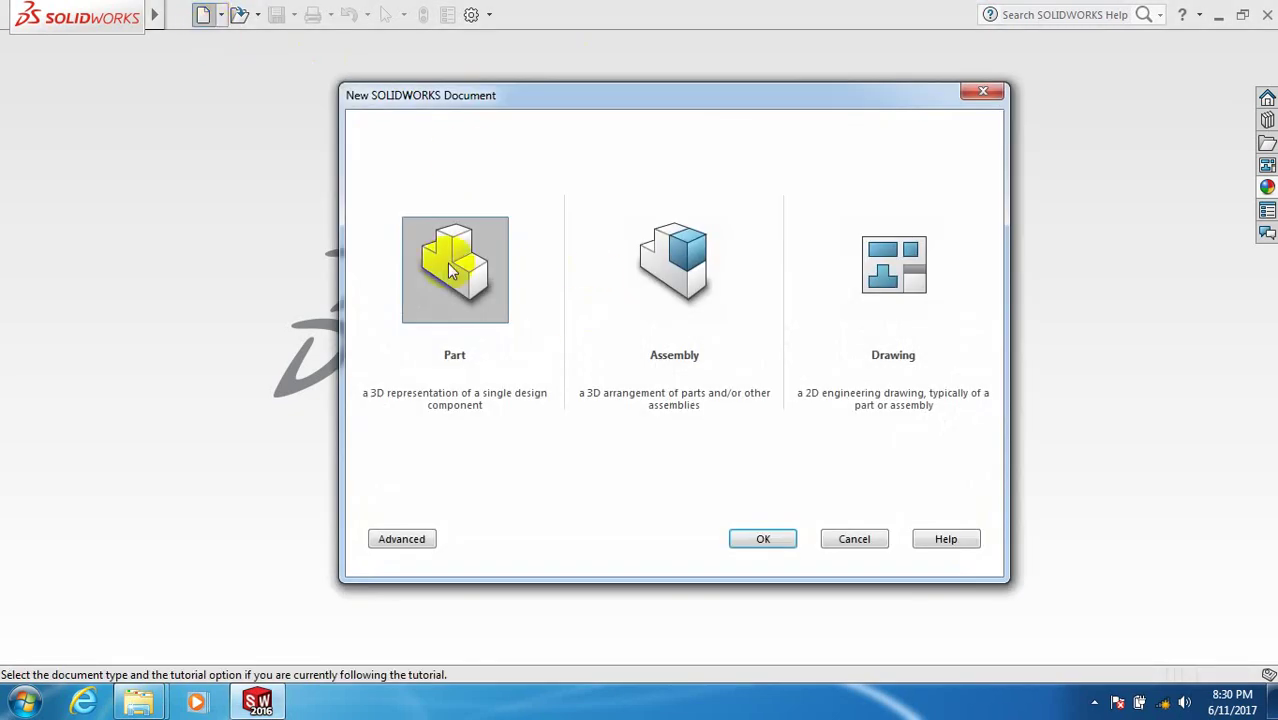
pyautogui.click(766, 537)
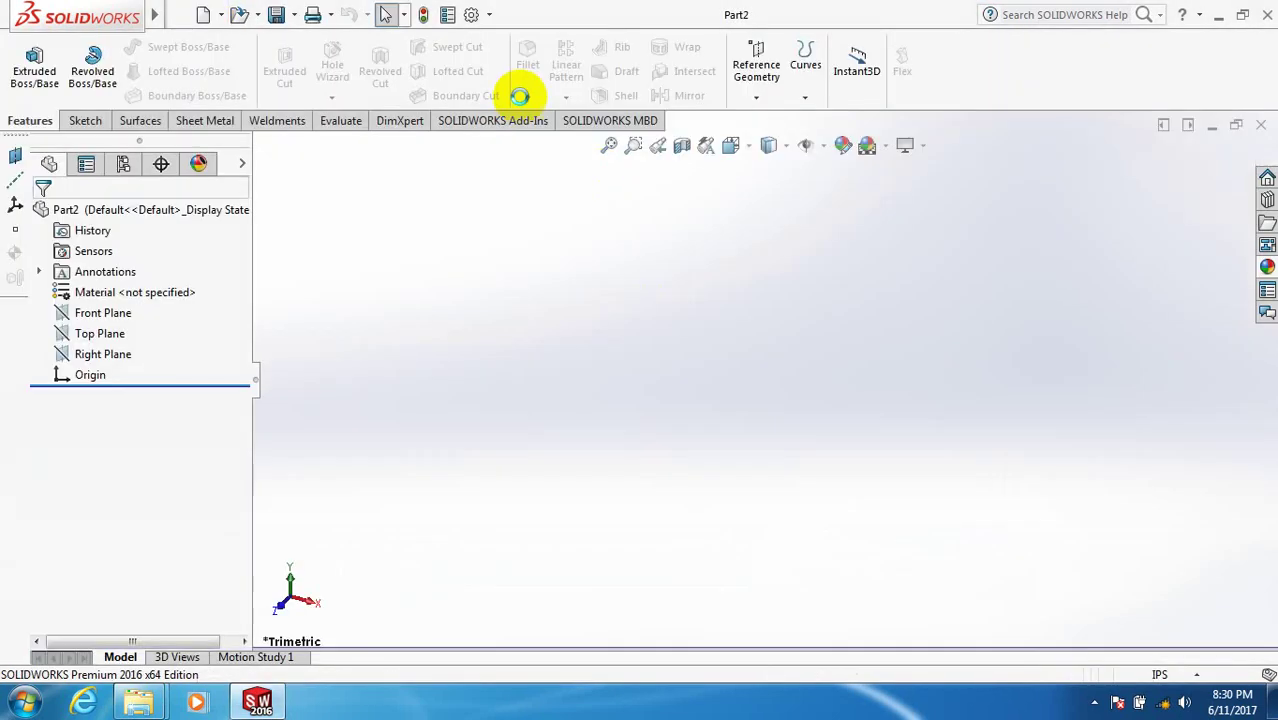
pyautogui.click(85, 120)
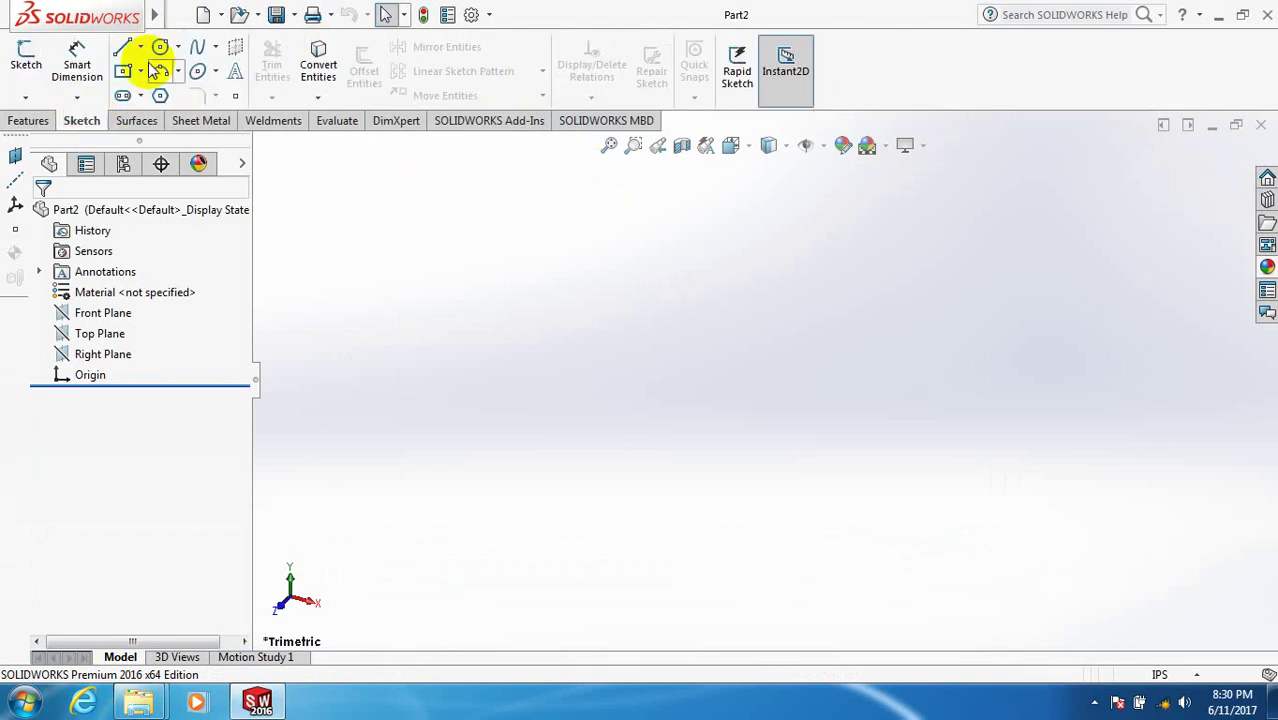
pyautogui.click(24, 62)
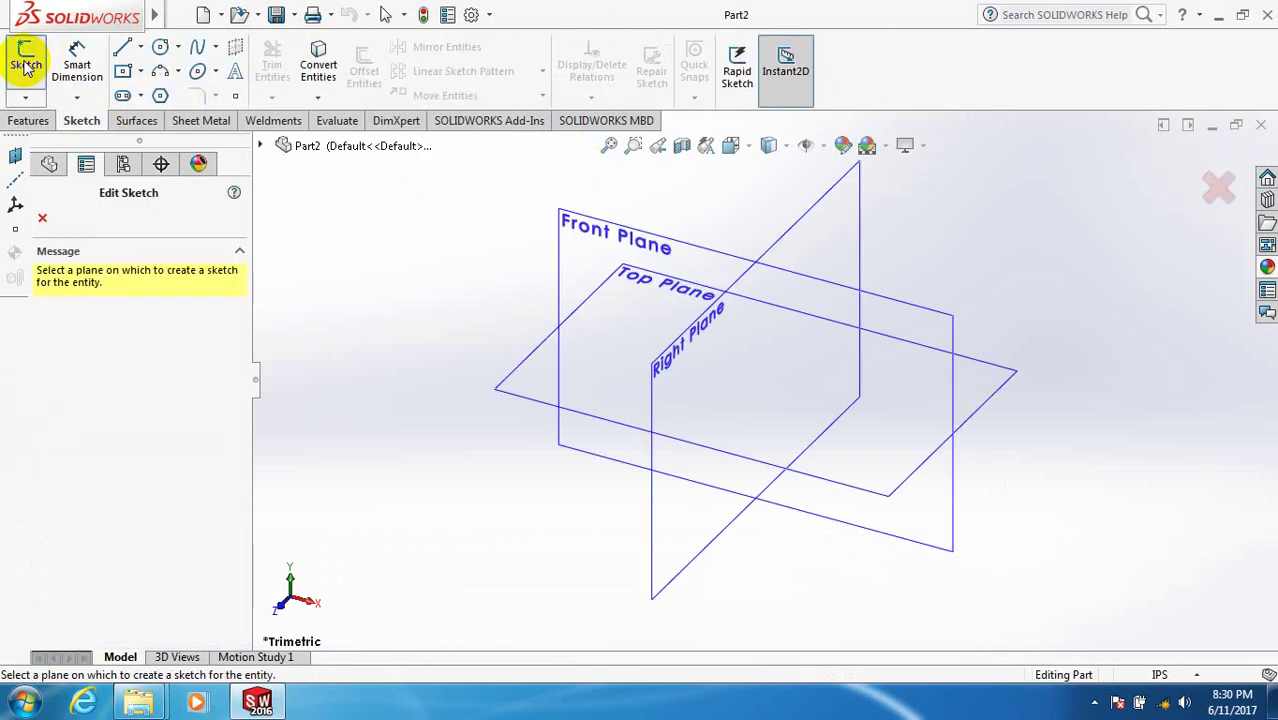
# - On the Top Plane, draw a circle centred on the origin, then exit Sketch1
pyautogui.click(540, 386)
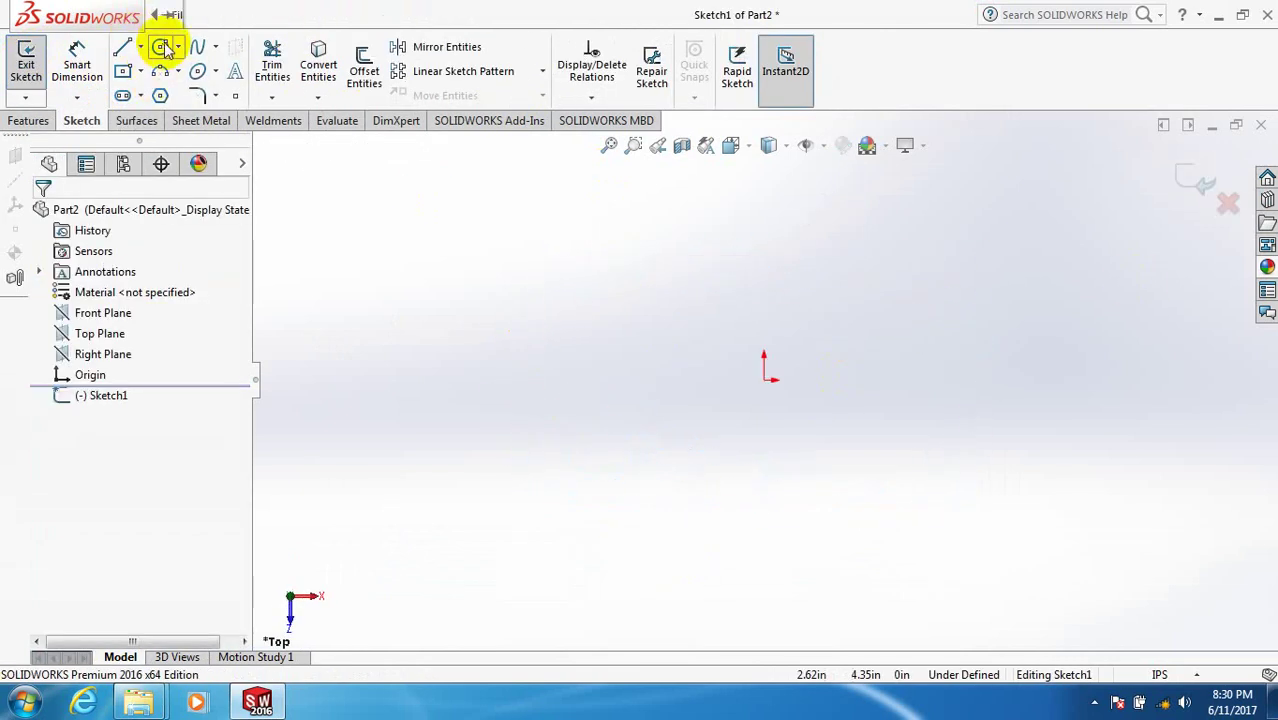
pyautogui.click(163, 48)
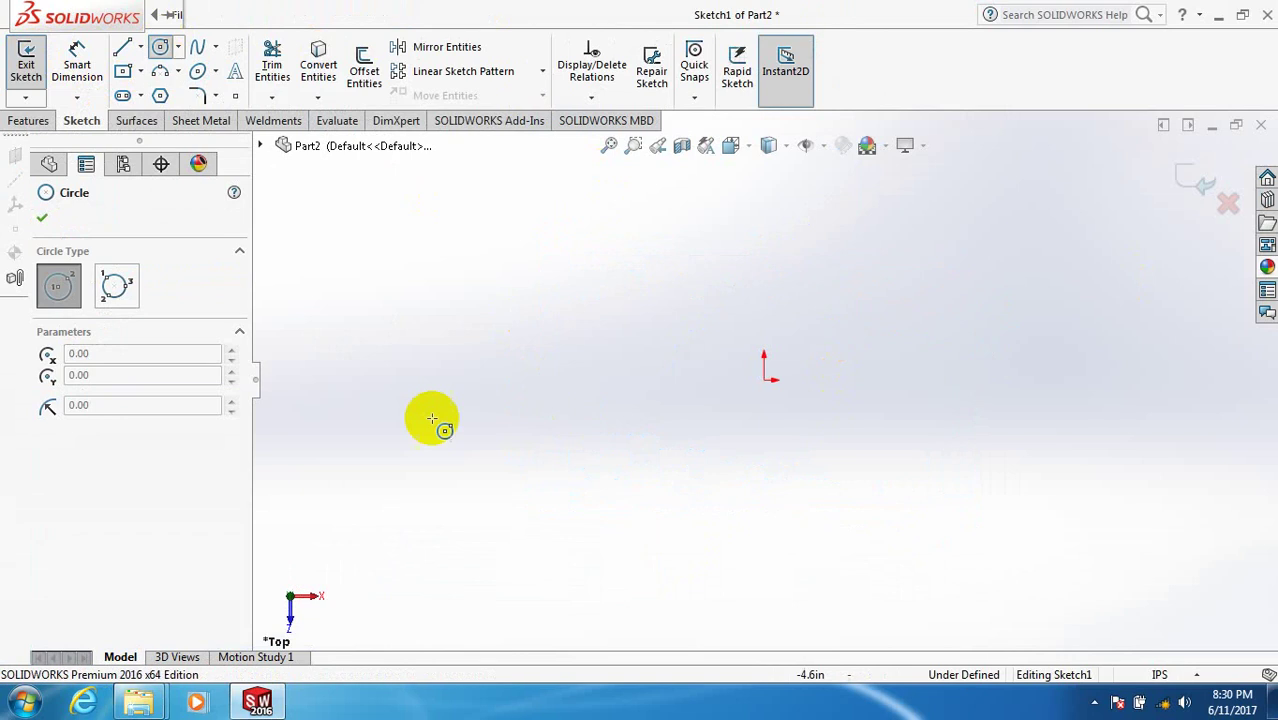
pyautogui.click(764, 379)
pyautogui.click(805, 469)
pyautogui.rightClick(810, 476)
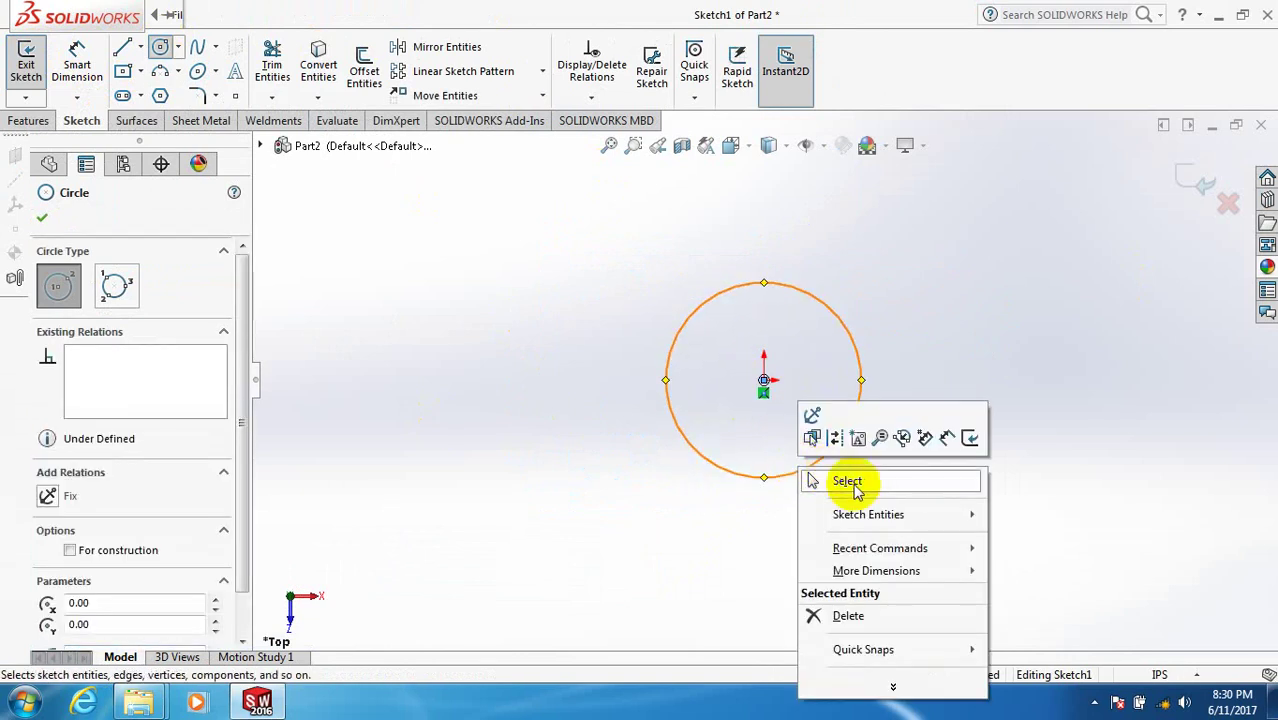
pyautogui.click(849, 483)
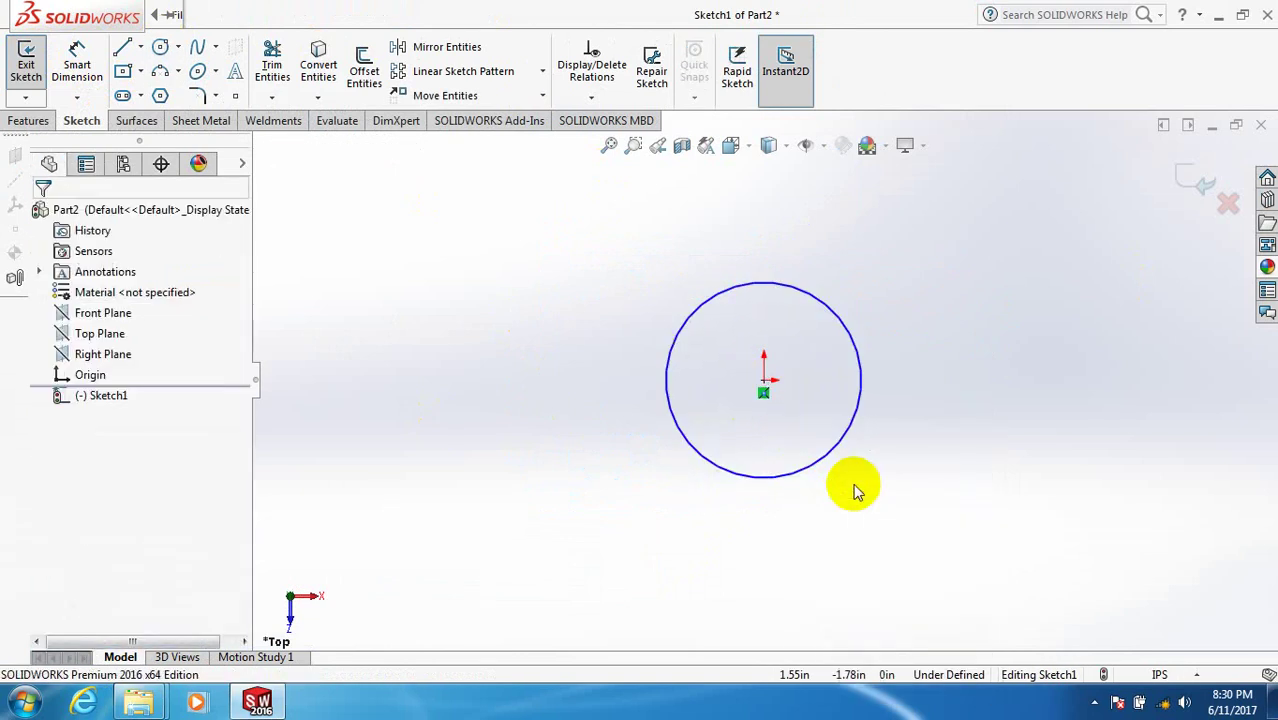
pyautogui.click(1201, 181)
# - Extrude Sketch1 upward into a 17.02in-deep solid cylinder, Boss-Extrude1
pyautogui.click(26, 121)
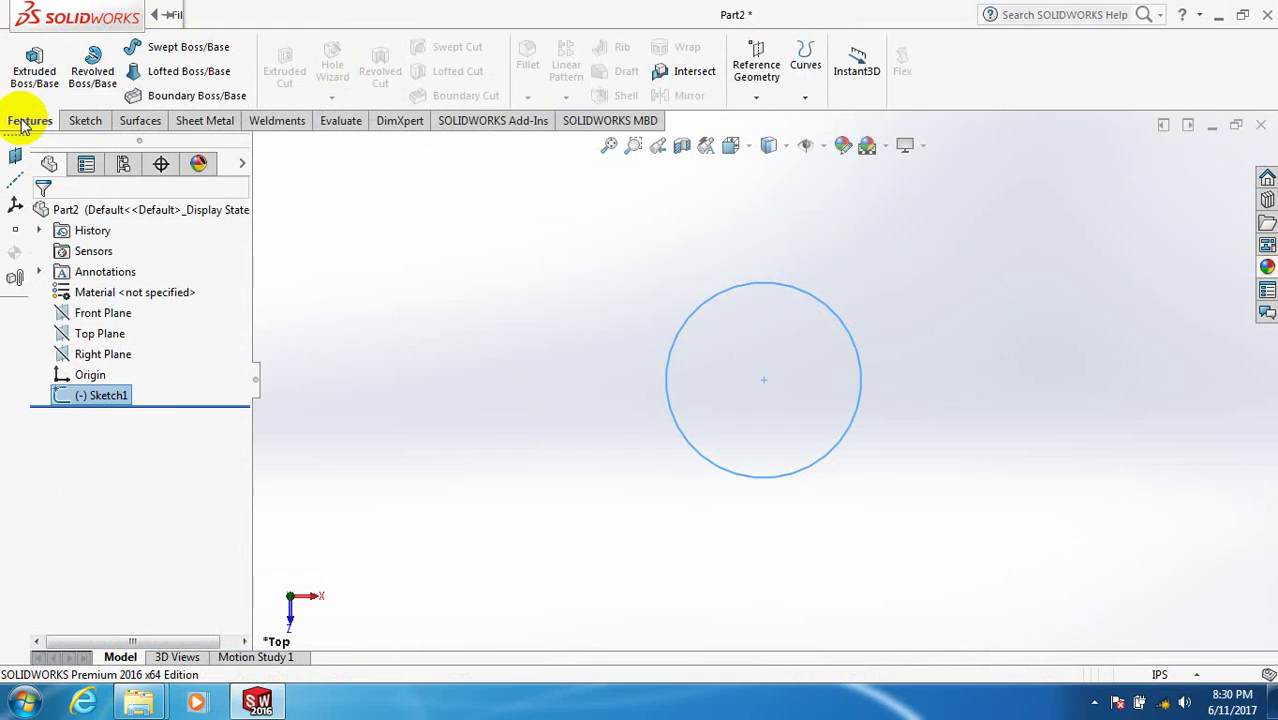
pyautogui.click(35, 68)
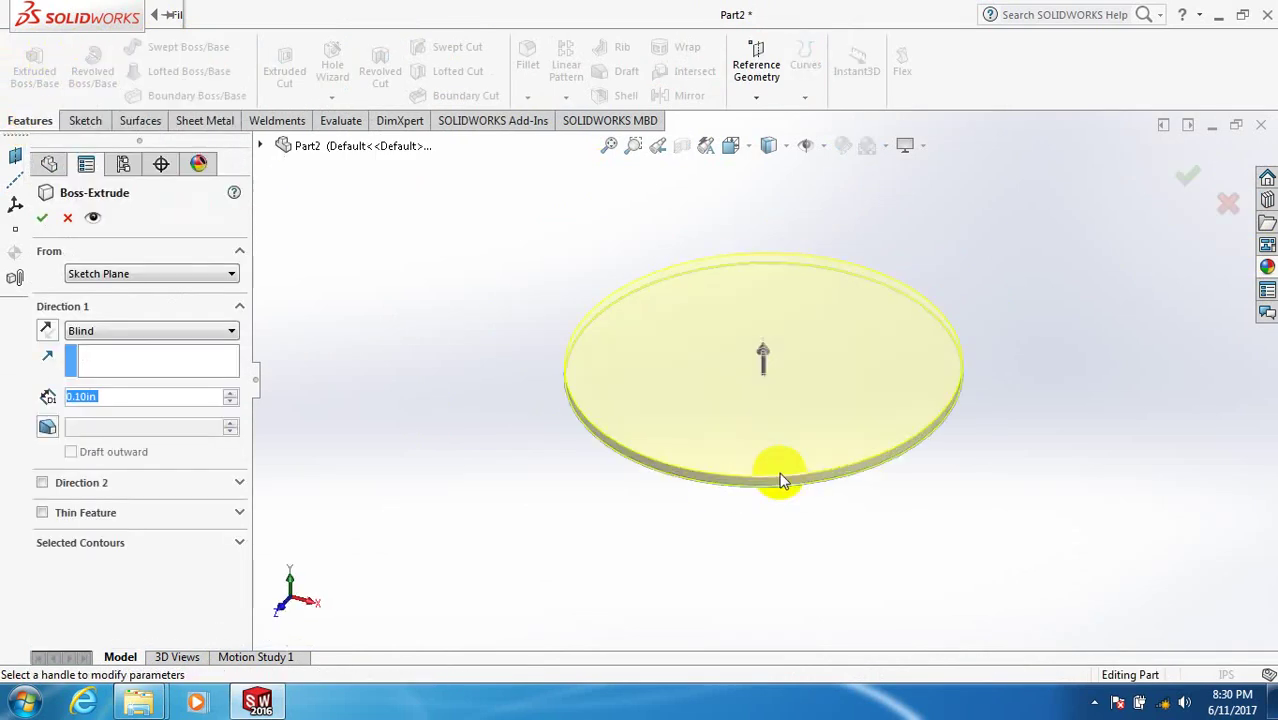
pyautogui.moveTo(763, 368); pyautogui.dragTo(775, 237)
pyautogui.scroll(-2, 773, 245)
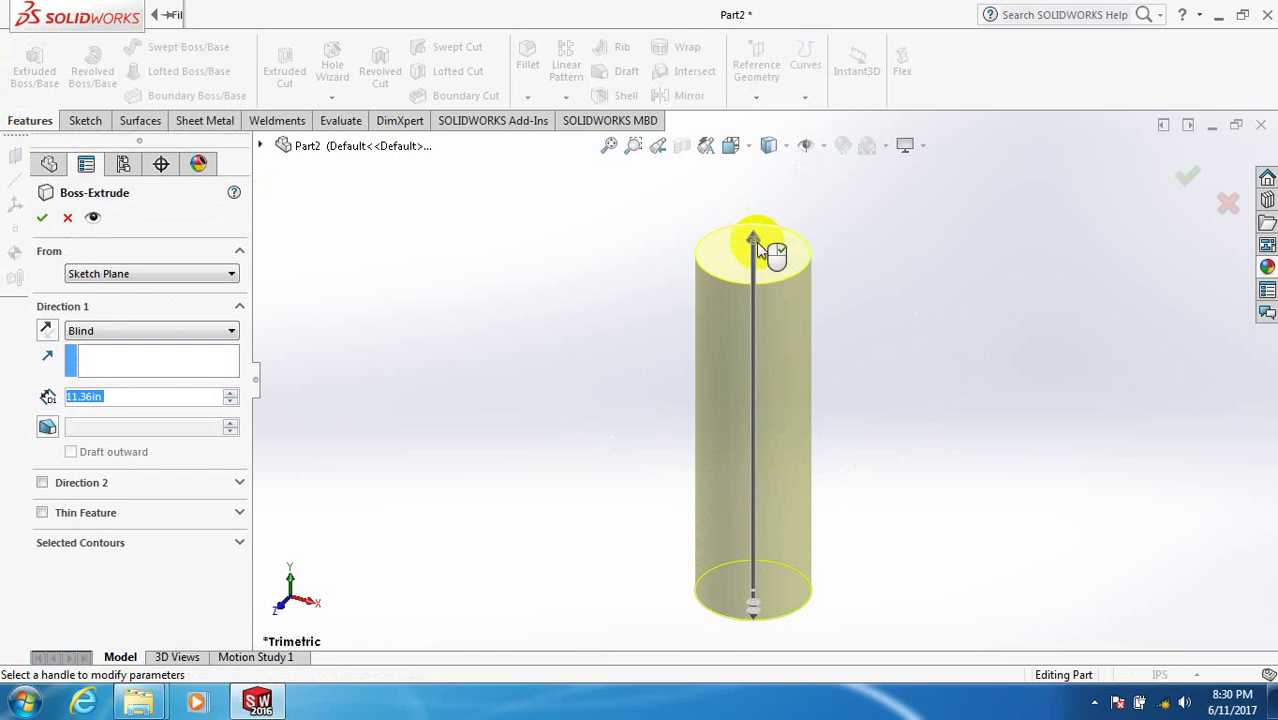
pyautogui.scroll(3, 762, 250)
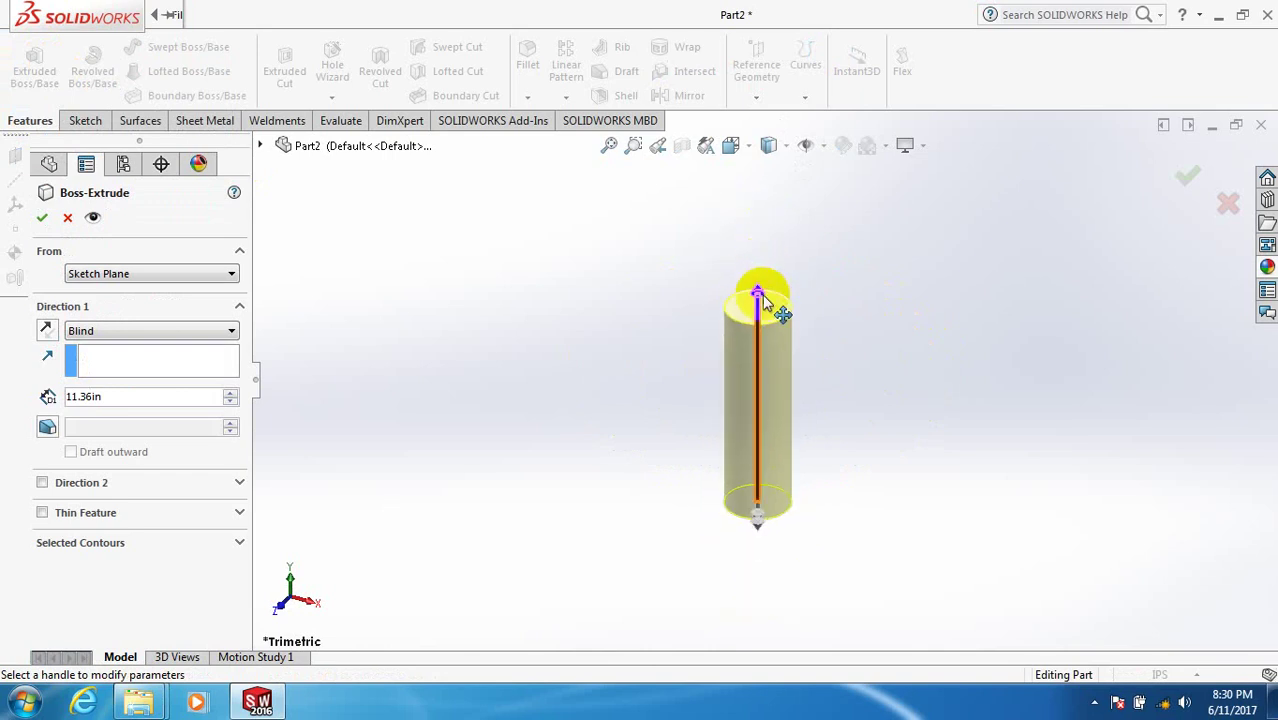
pyautogui.moveTo(763, 303); pyautogui.dragTo(764, 200)
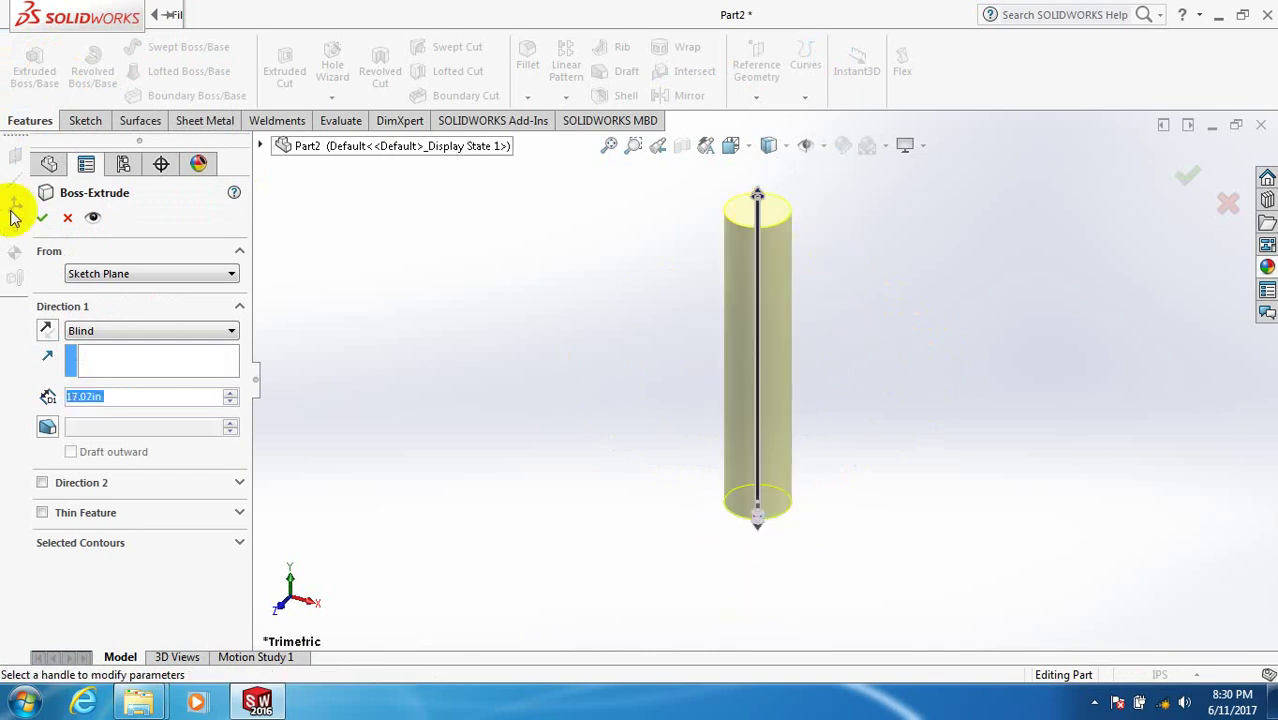
pyautogui.click(43, 218)
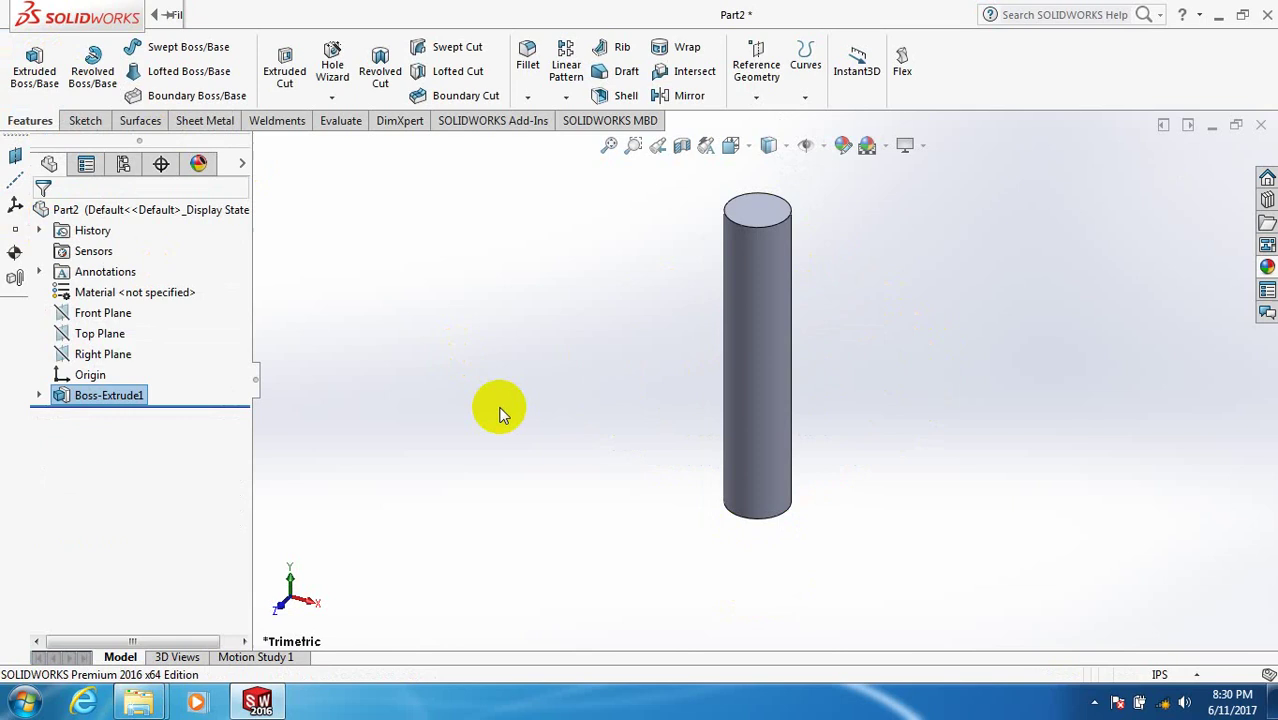
# - Undo the cylinder and restart Extruded Boss/Base on Sketch1, previewing 17.02in
pyautogui.hotkey('ctrl', 'z')
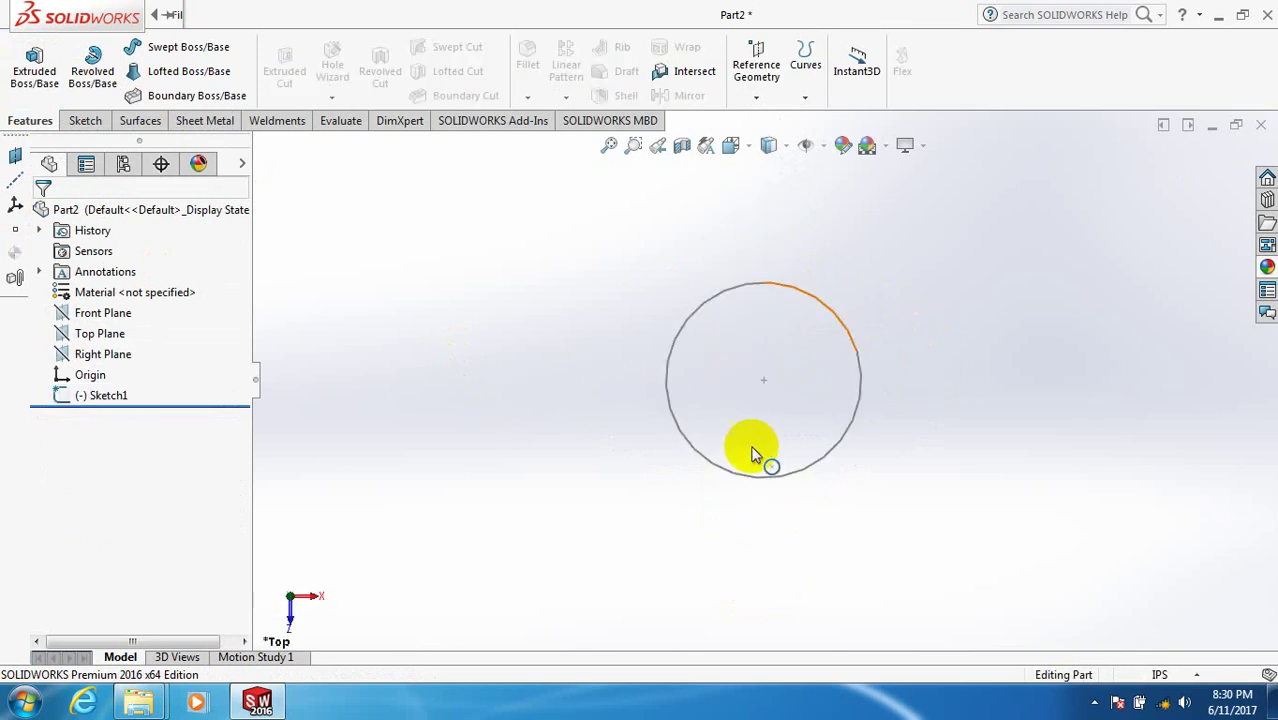
pyautogui.click(35, 70)
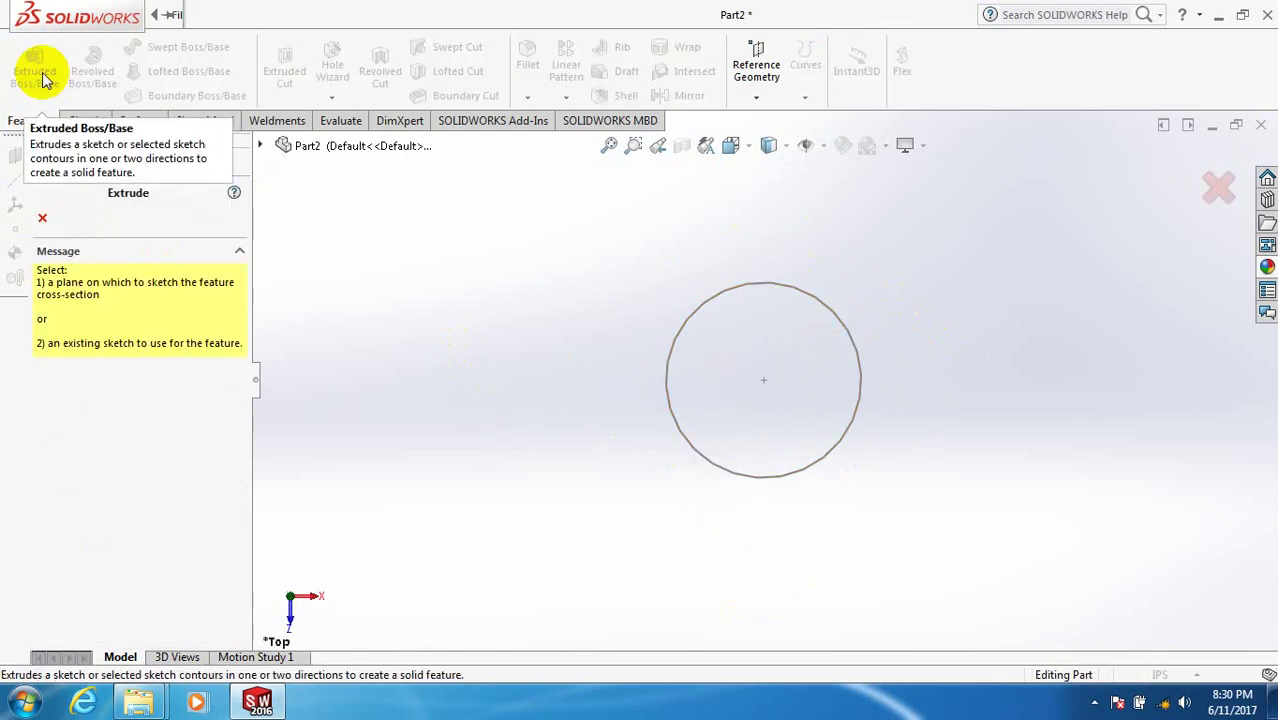
pyautogui.click(40, 218)
pyautogui.click(108, 395)
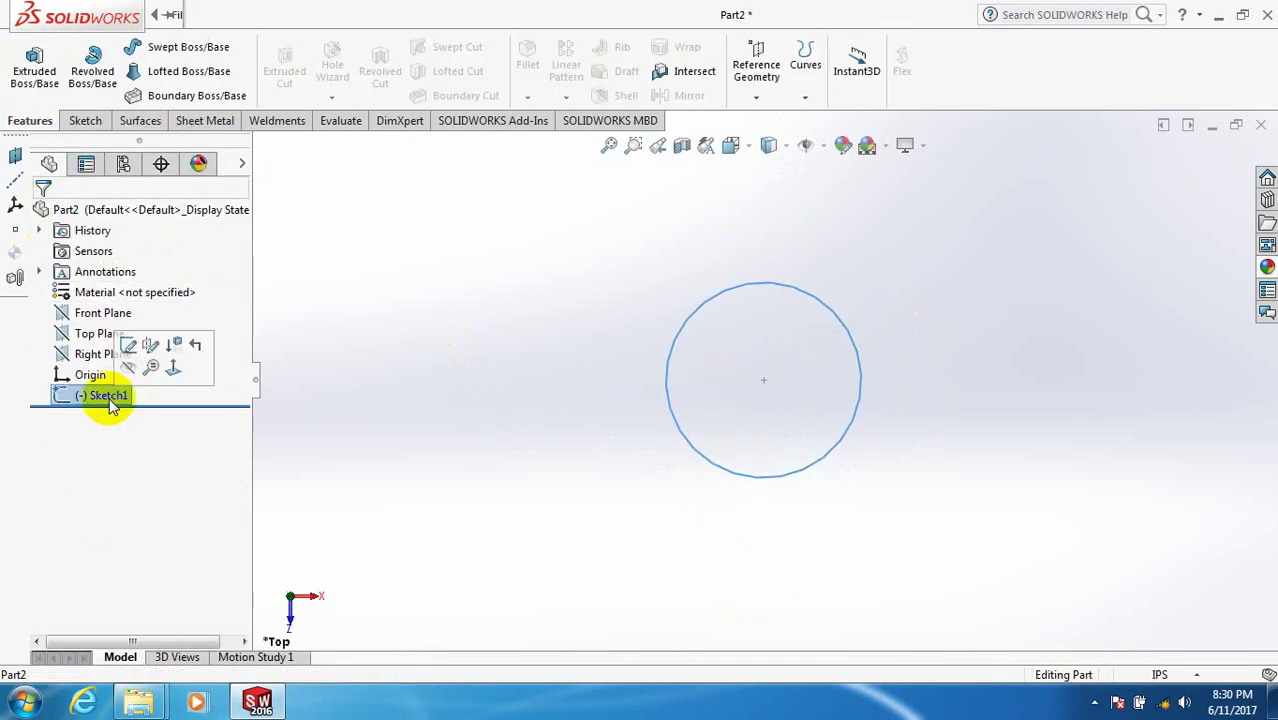
pyautogui.click(34, 60)
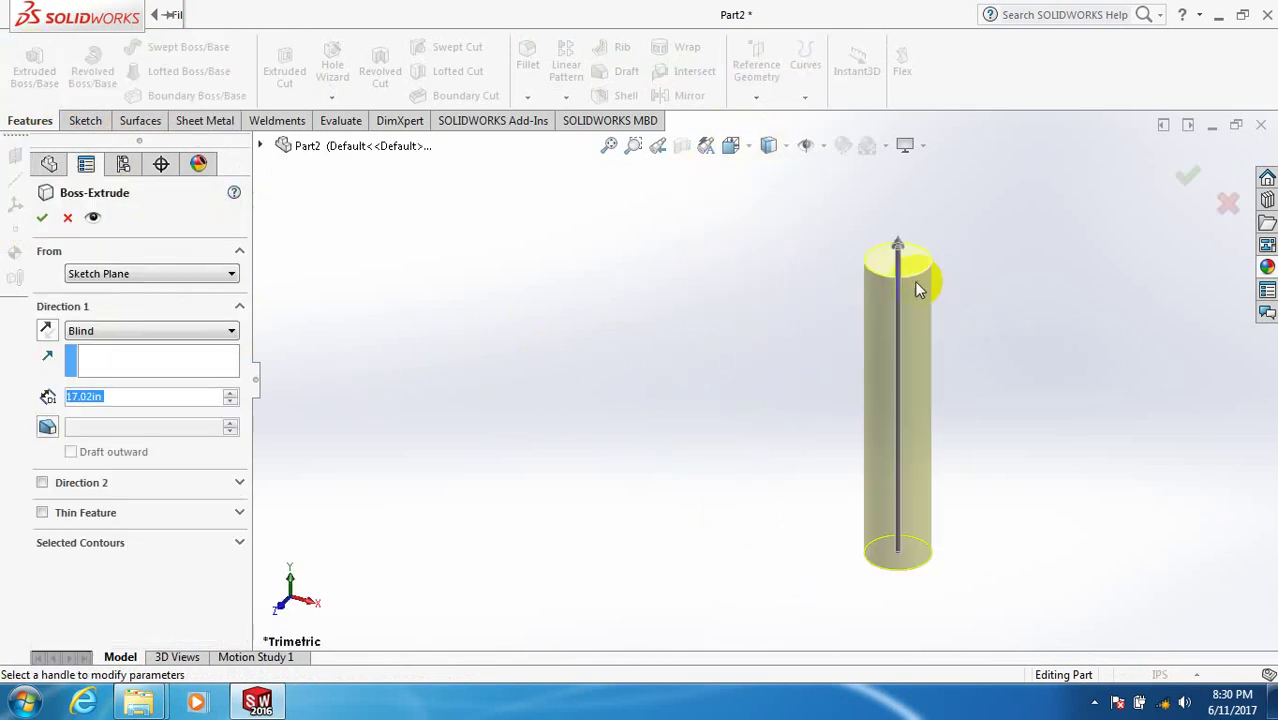
# - Make the 17.02in extrusion a thin feature with a 0.40in wall
pyautogui.click(42, 512)
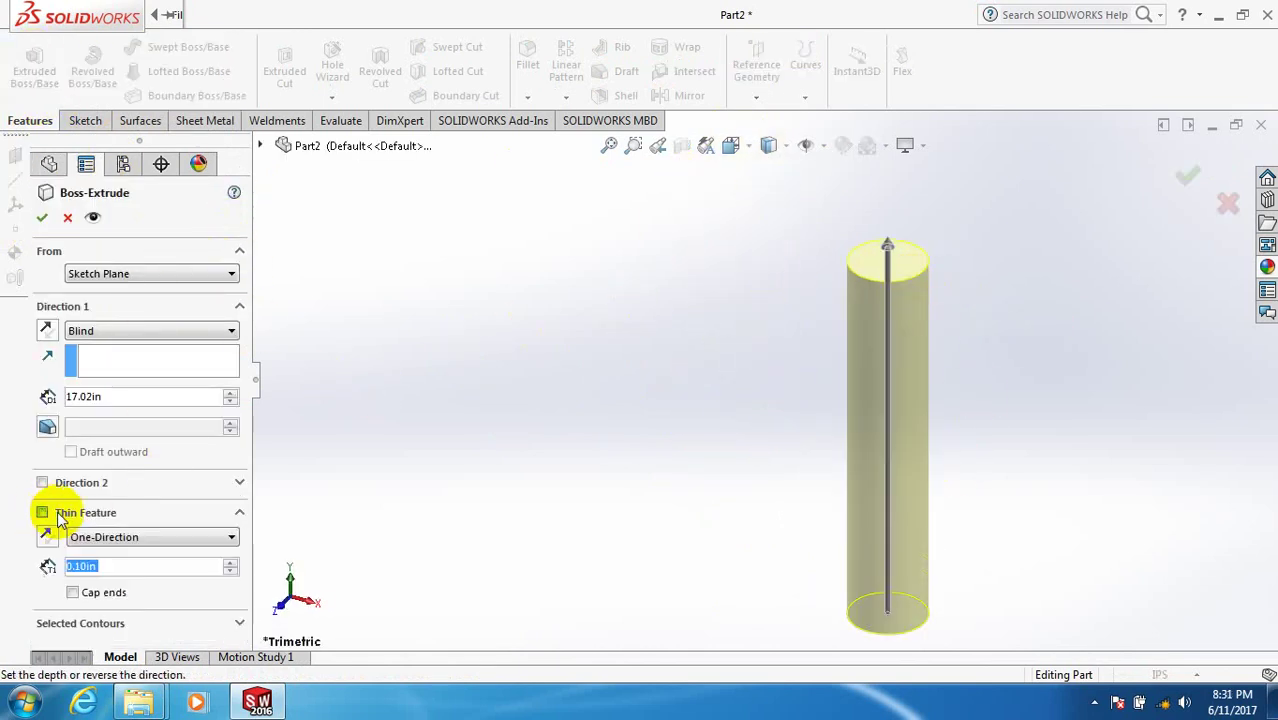
pyautogui.click(230, 562)
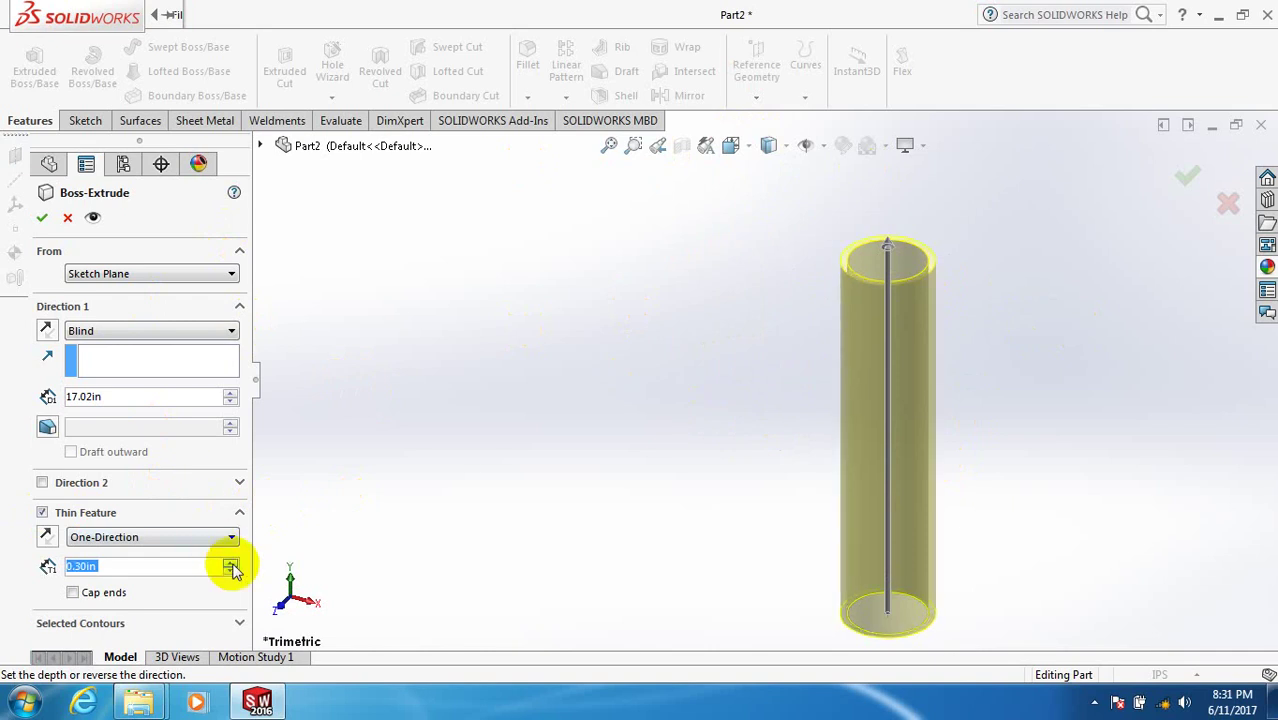
pyautogui.click(231, 563)
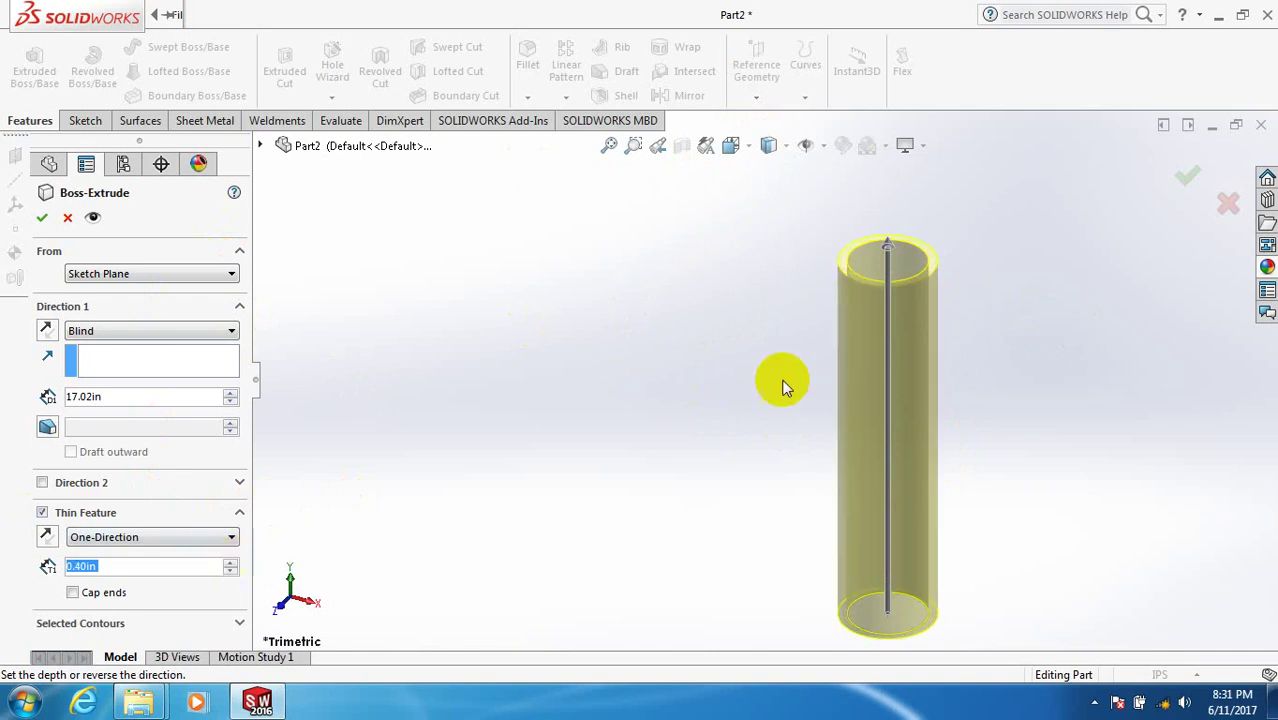
pyautogui.click(133, 25)
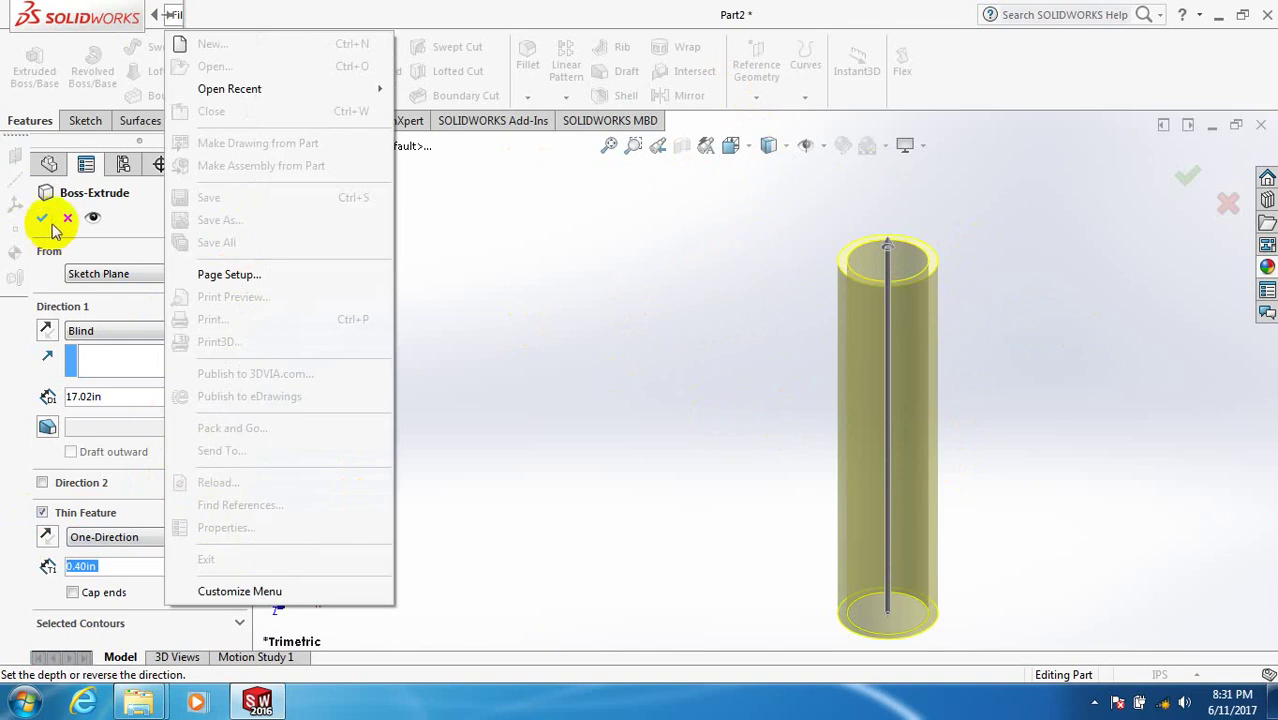
pyautogui.click(42, 224)
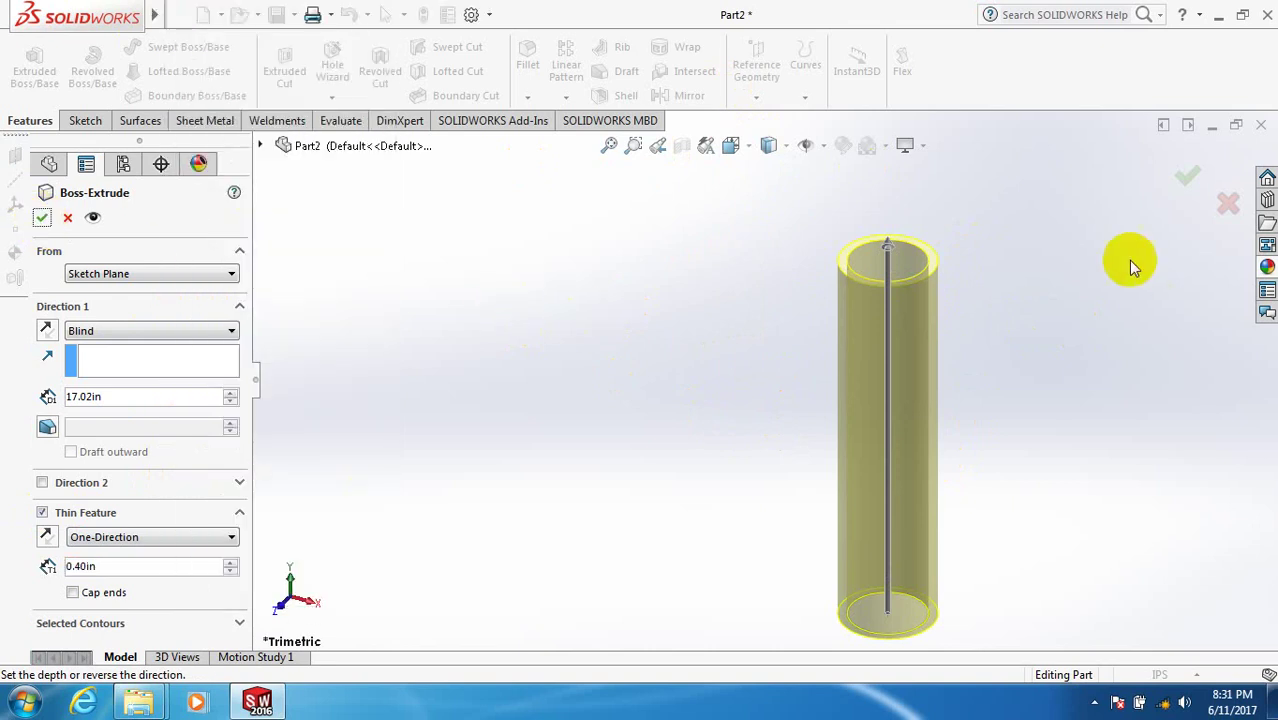
pyautogui.click(42, 217)
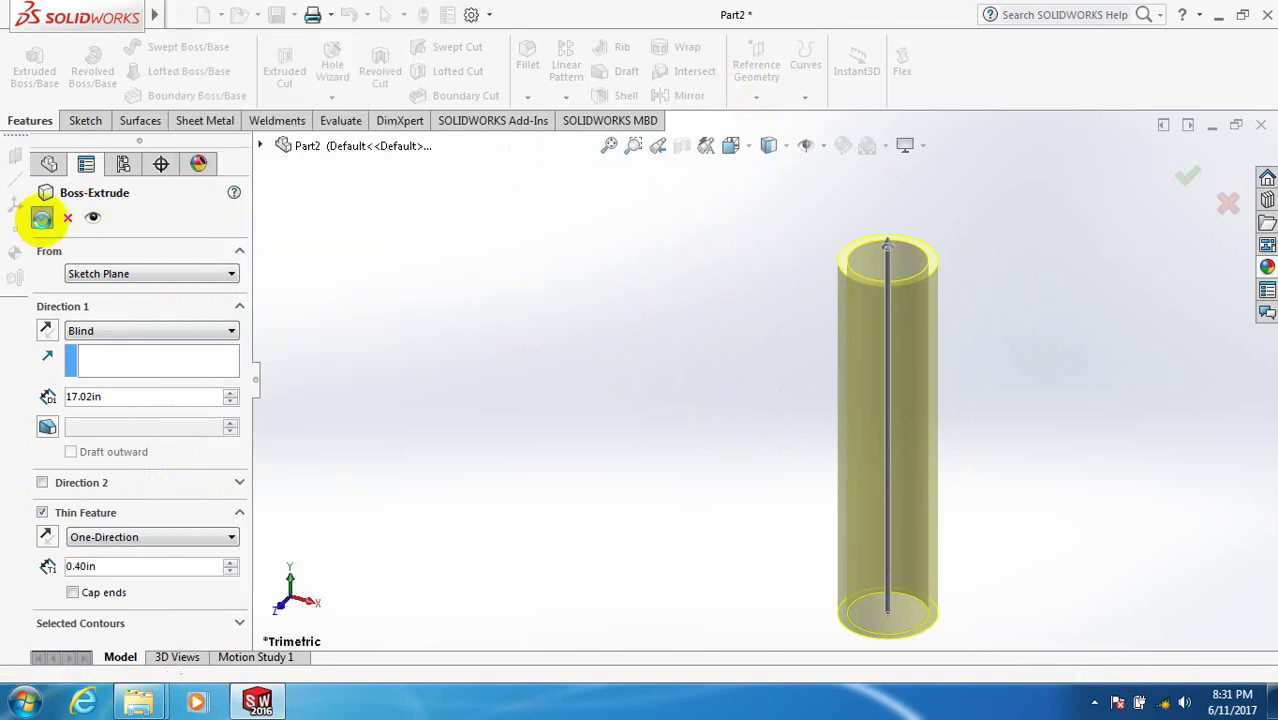
# - Zoom and orbit the view to look into the tube's open top
pyautogui.scroll(-2, 970, 287)
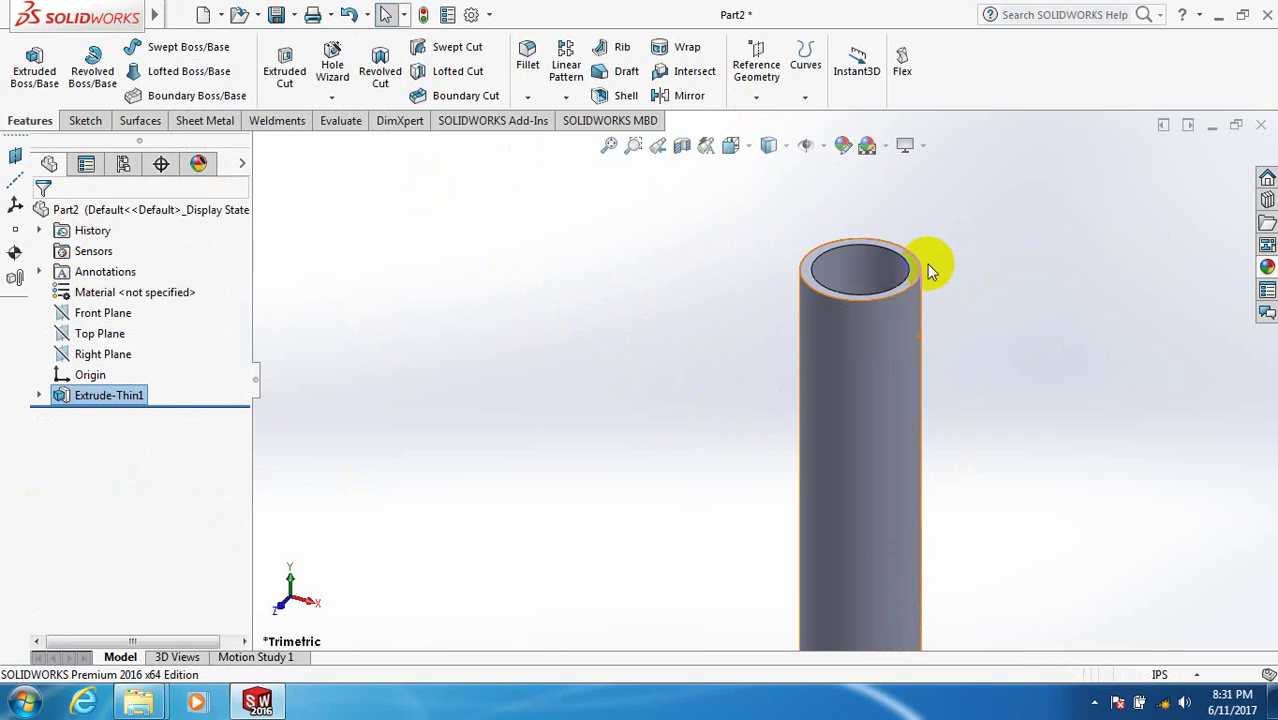
pyautogui.moveTo(927, 264); pyautogui.dragTo(911, 299, button='middle')
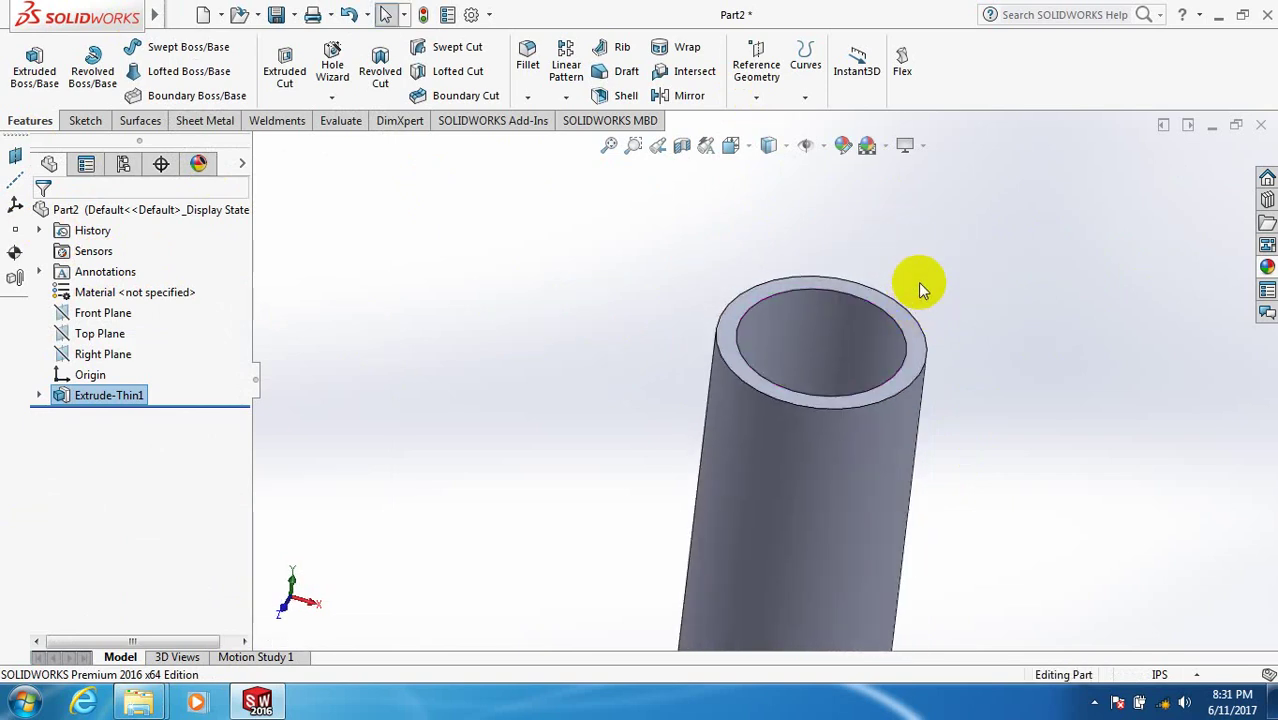
pyautogui.scroll(1, 910, 313)
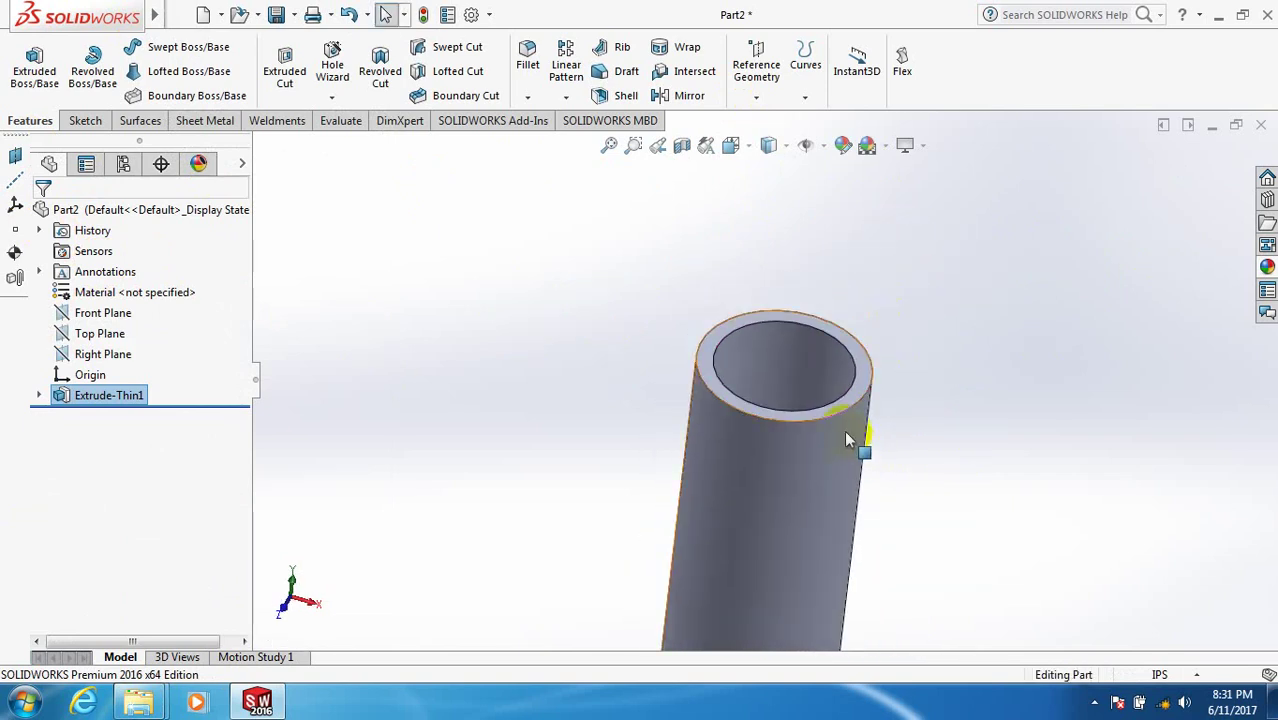
pyautogui.moveTo(846, 440); pyautogui.dragTo(839, 357, button='middle')
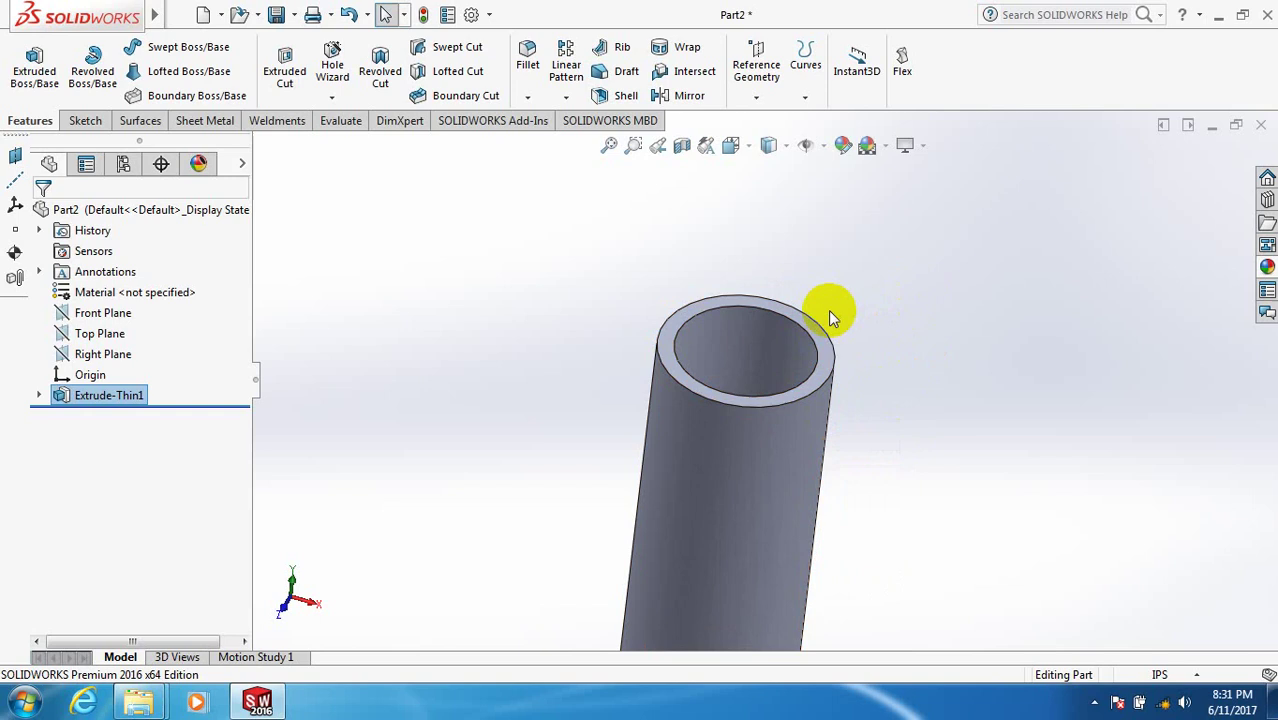
pyautogui.scroll(-1, 830, 317)
# - Sketch on the tube's top ring face and convert the inner edge into a 3.37in circle
pyautogui.click(822, 356)
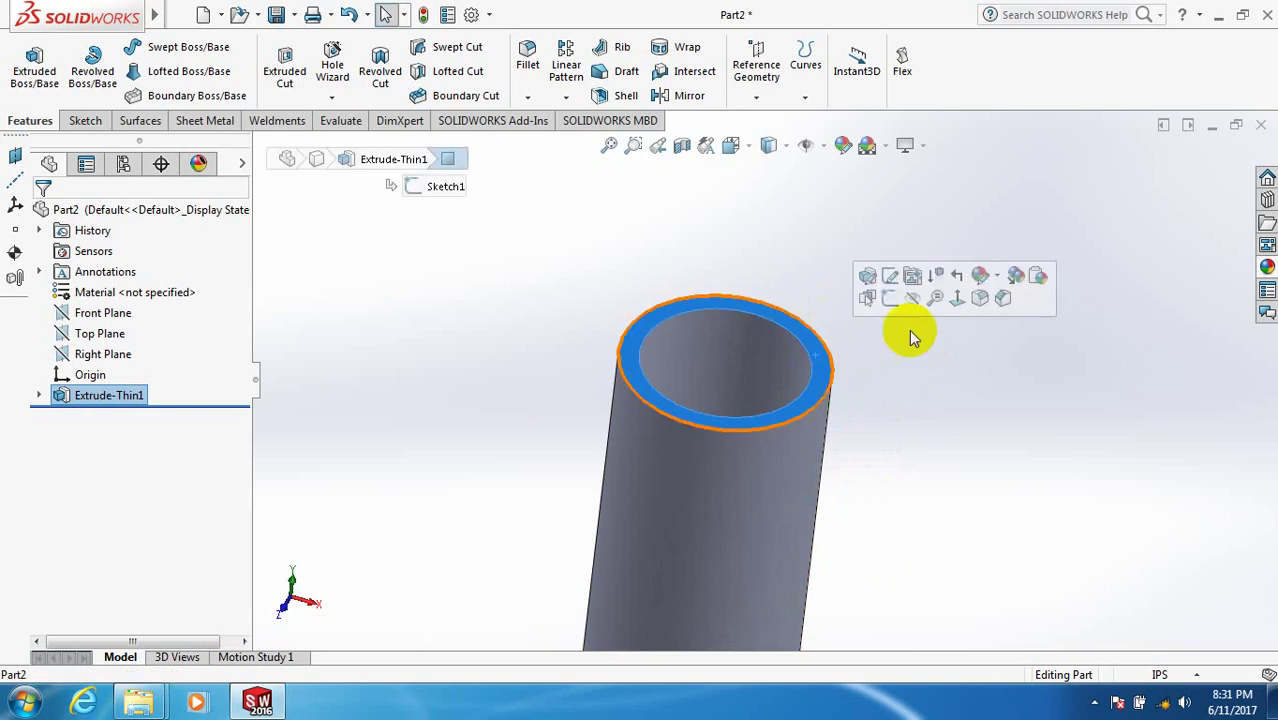
pyautogui.click(890, 299)
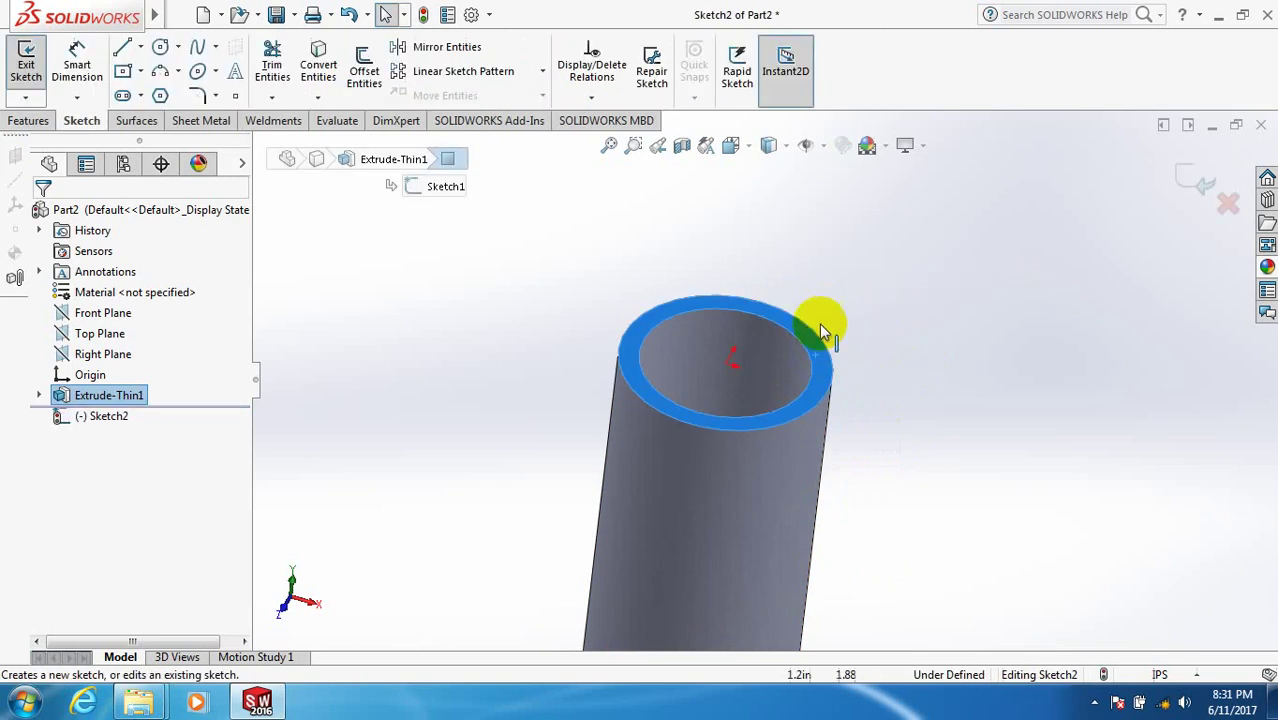
pyautogui.click(801, 345)
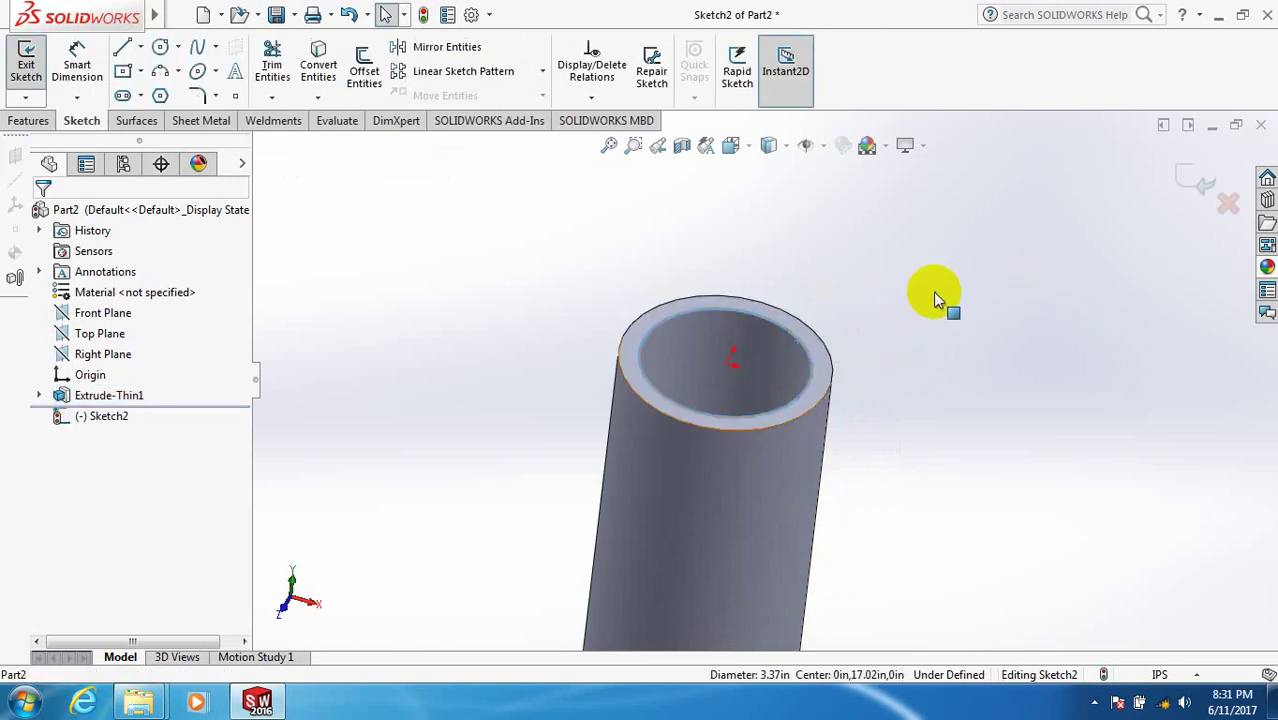
pyautogui.click(316, 62)
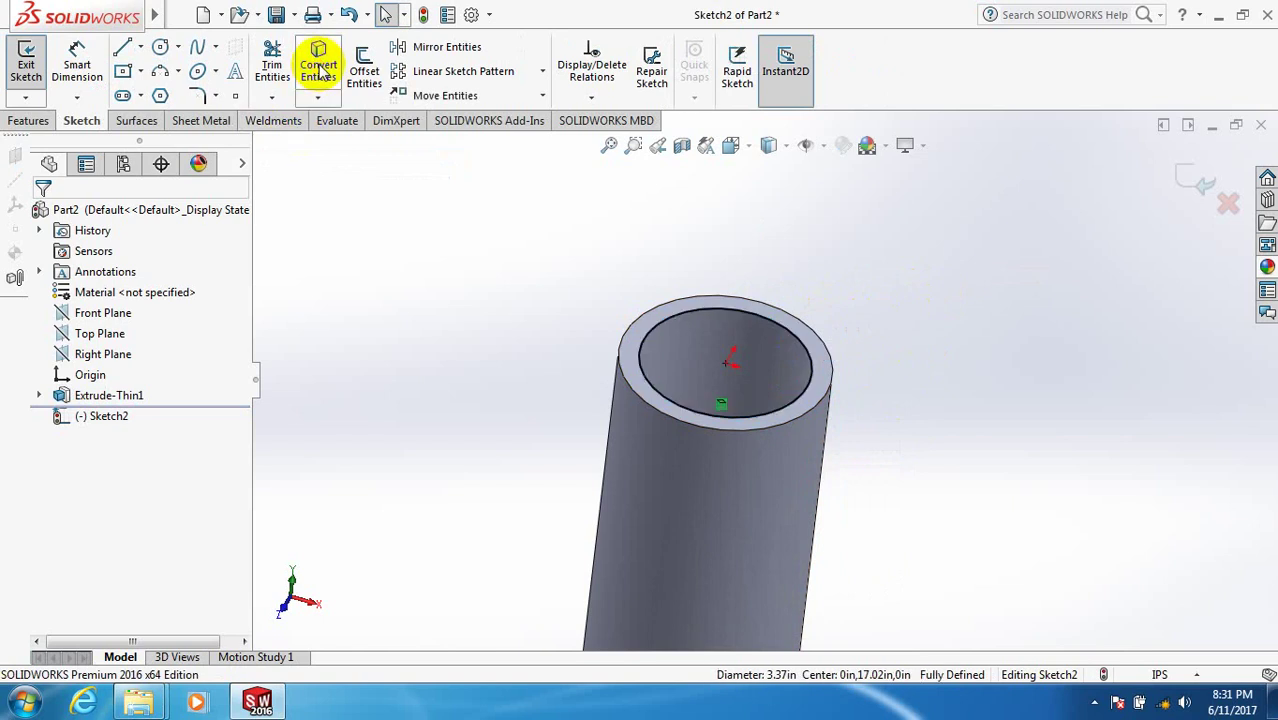
pyautogui.click(20, 118)
# - Add a helix on the 3.37in circle: 0.4559in pitch, 6 revolutions, running down into the tube
pyautogui.click(805, 97)
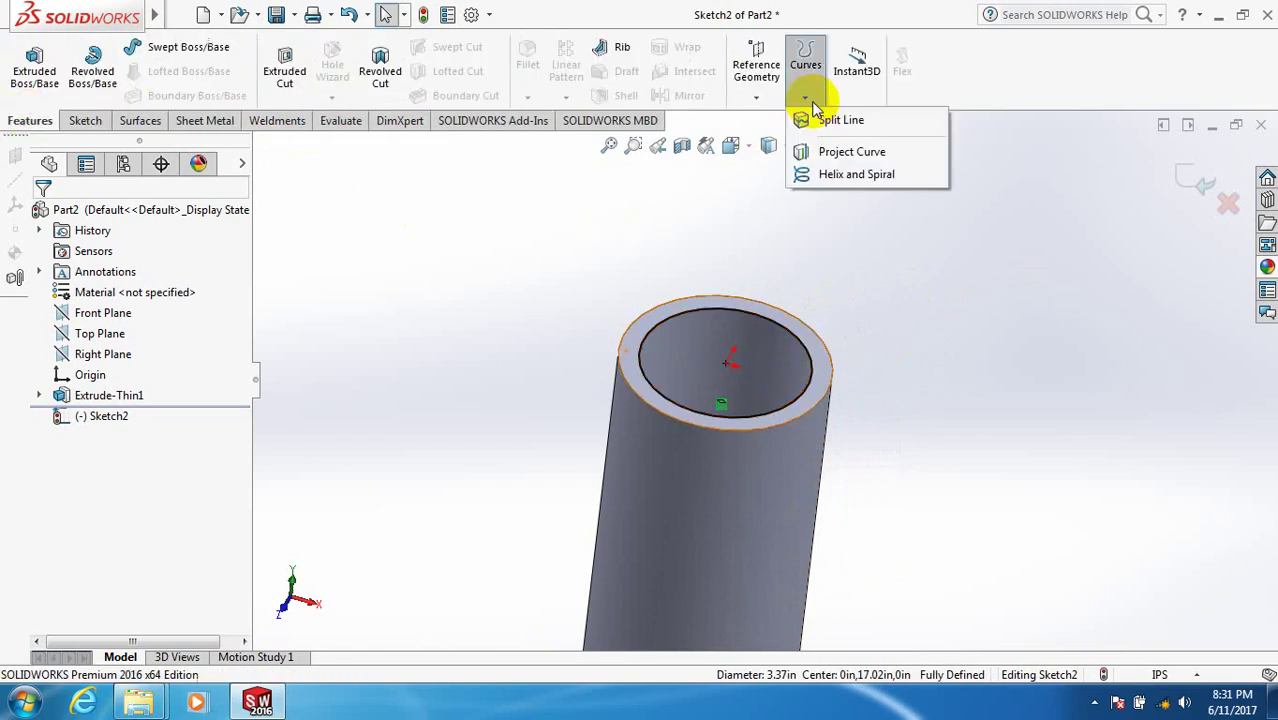
pyautogui.click(838, 175)
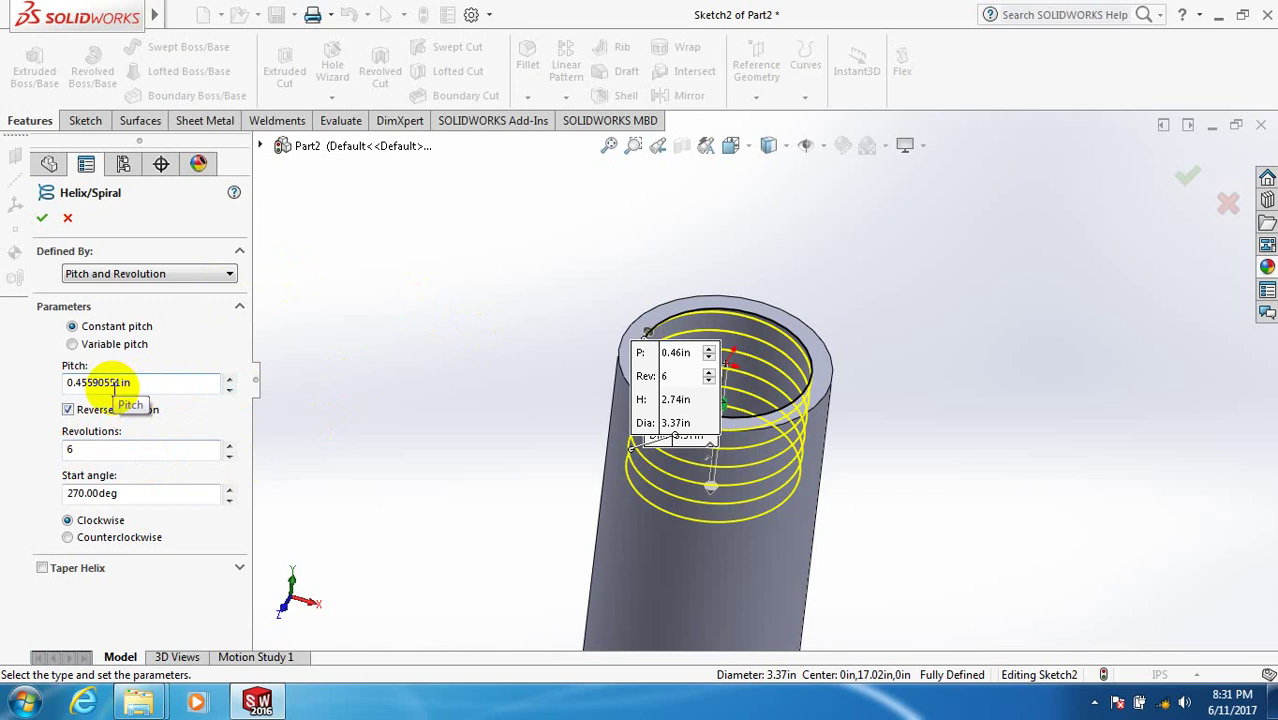
pyautogui.click(230, 390)
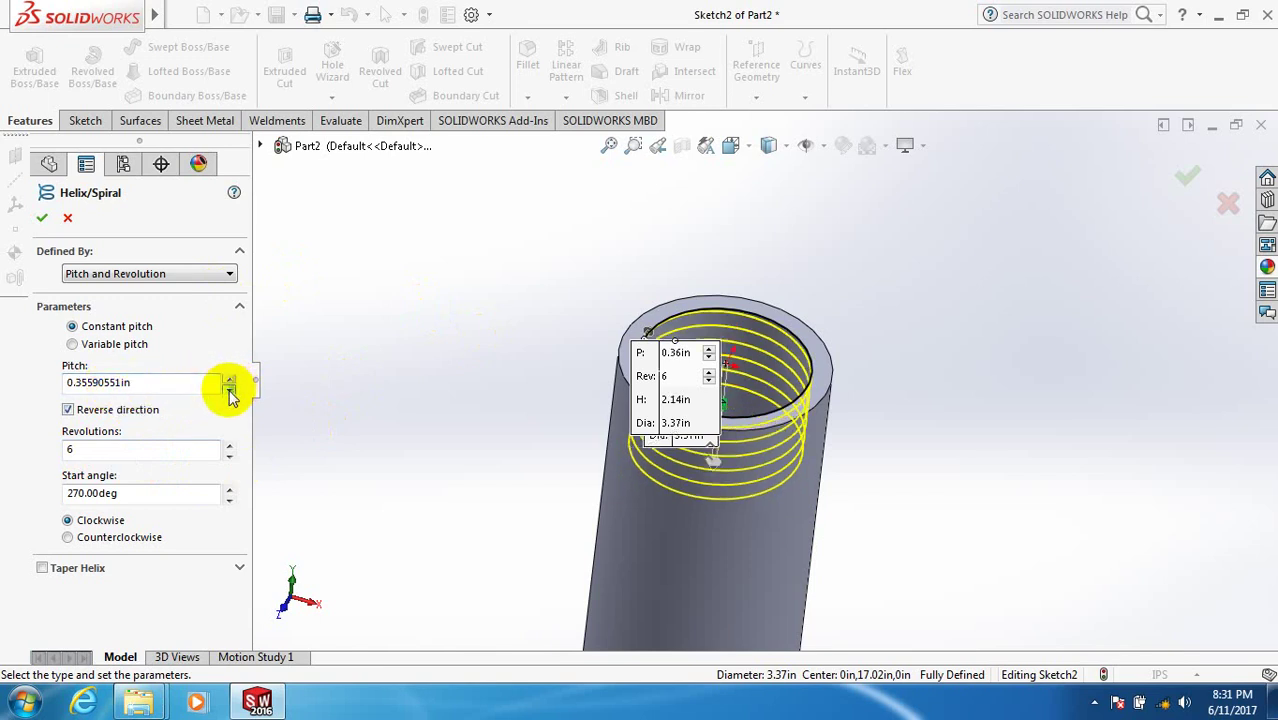
pyautogui.click(230, 390)
pyautogui.click(230, 381)
pyautogui.click(230, 381)
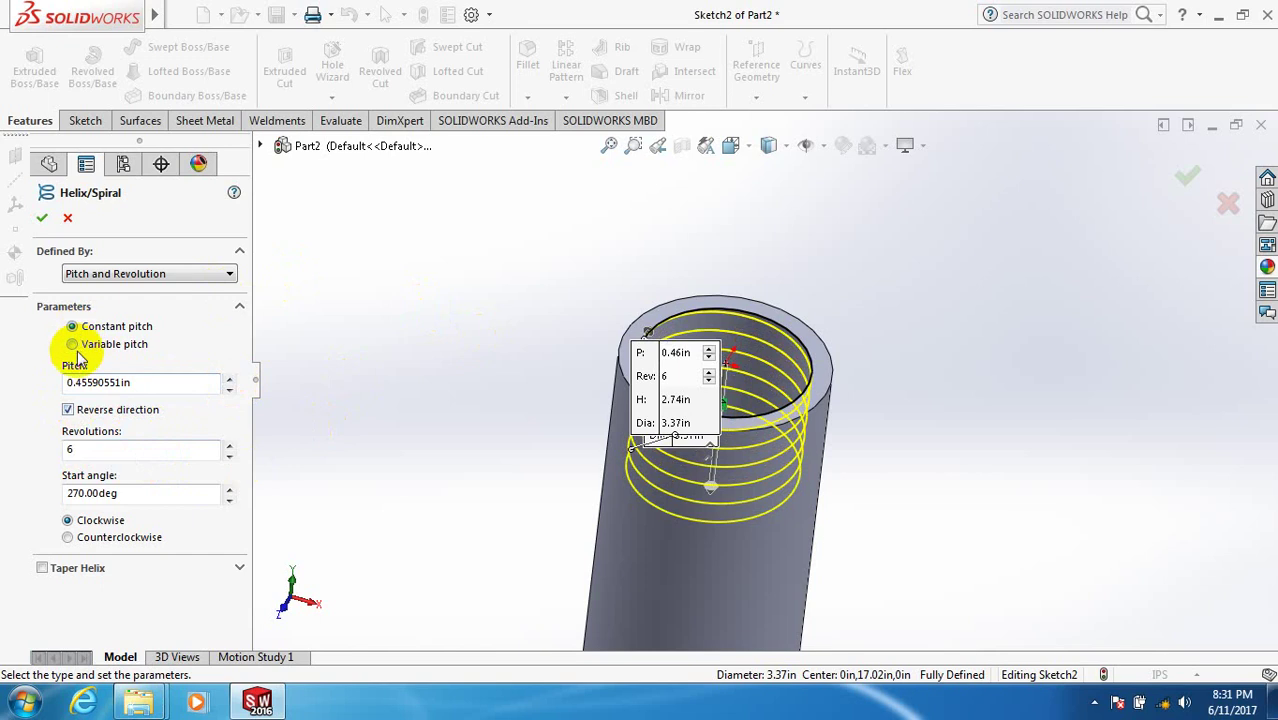
pyautogui.click(68, 411)
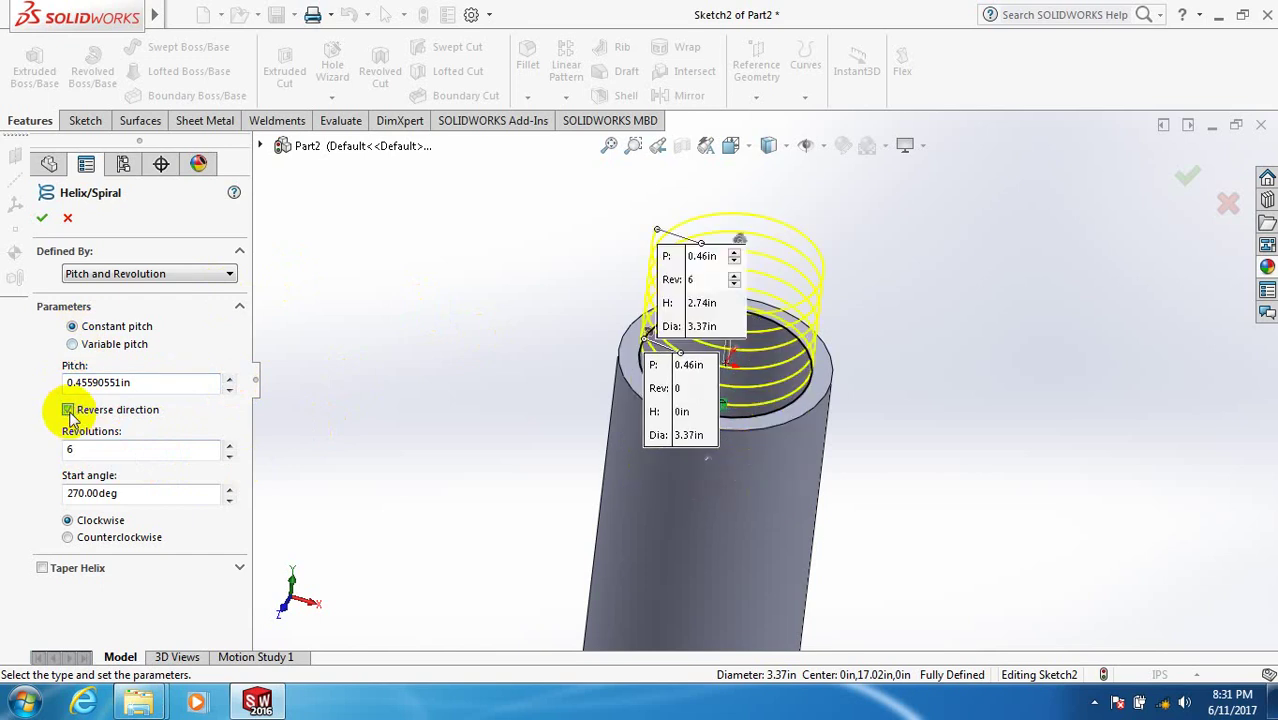
pyautogui.click(68, 410)
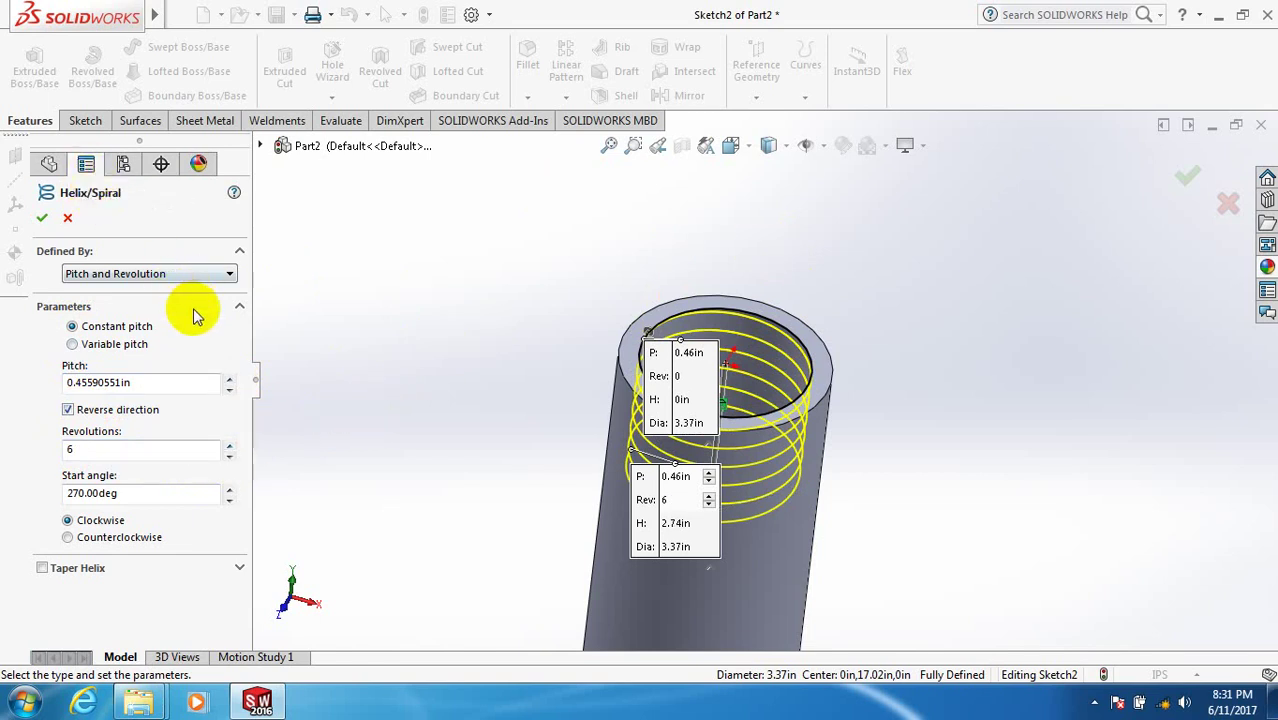
pyautogui.click(43, 220)
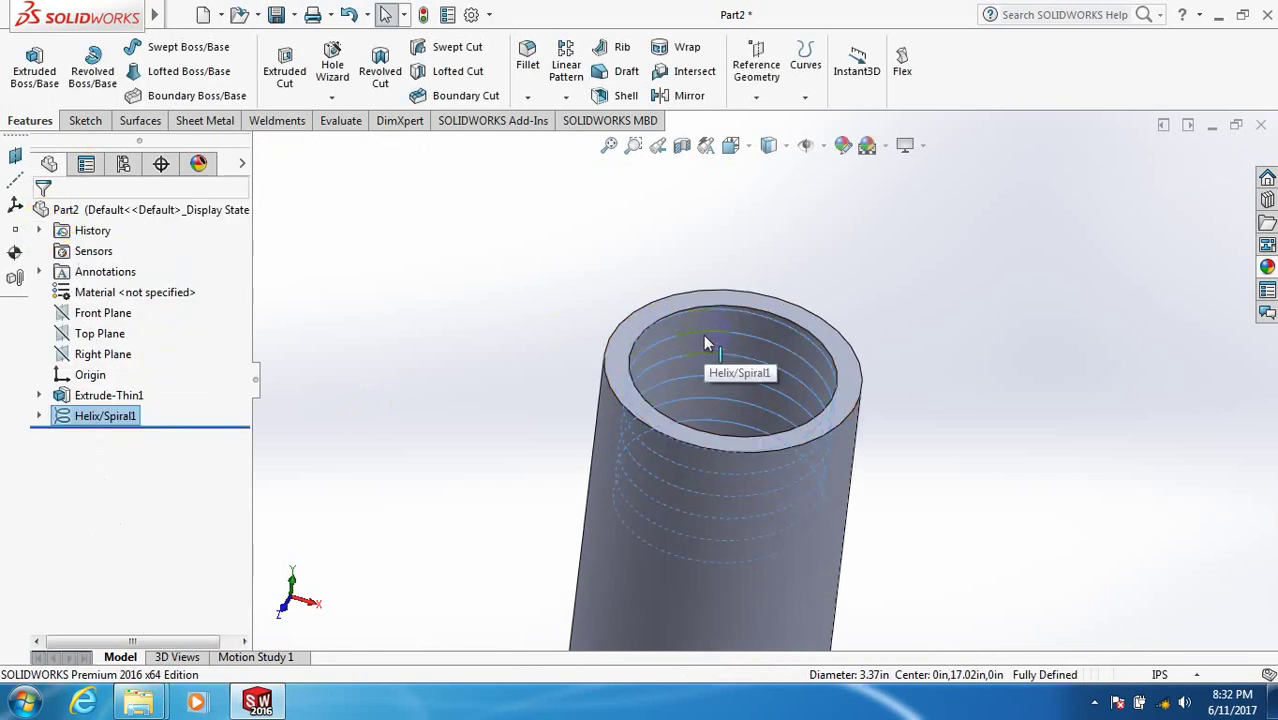
# - Start a new sketch on the Front Plane with the Polygon tool
pyautogui.scroll(-2, 692, 342)
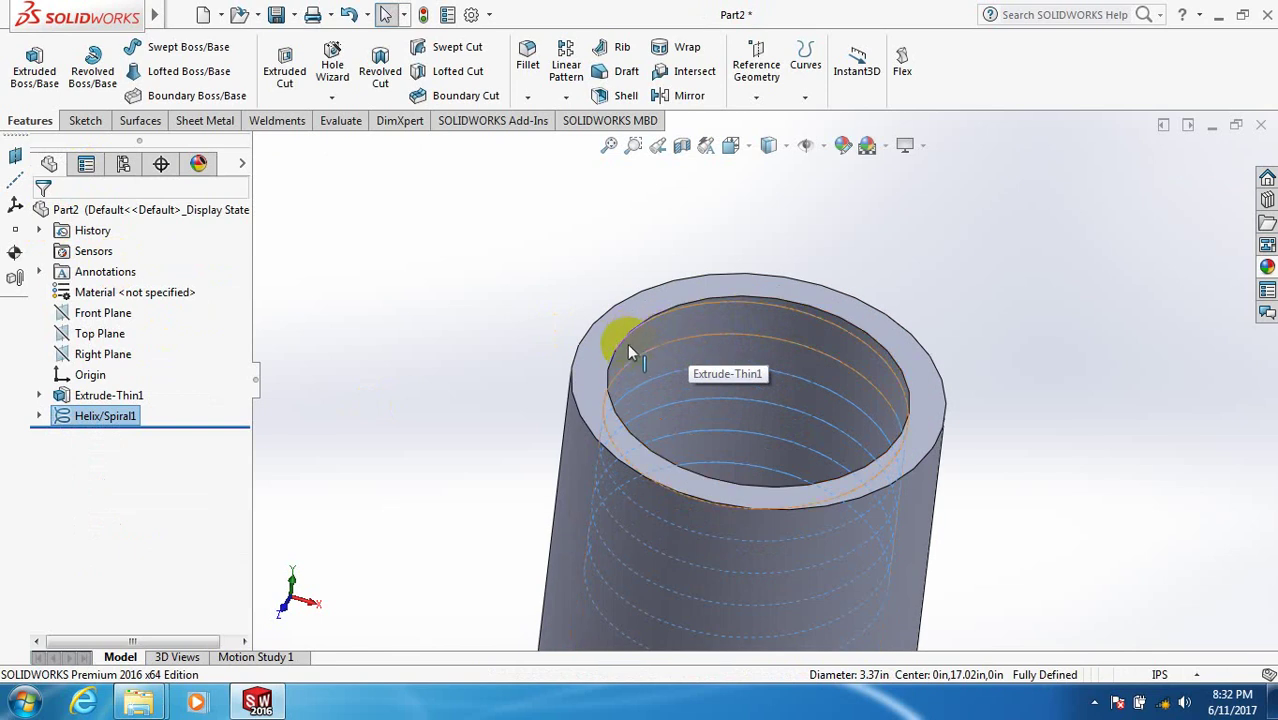
pyautogui.click(104, 313)
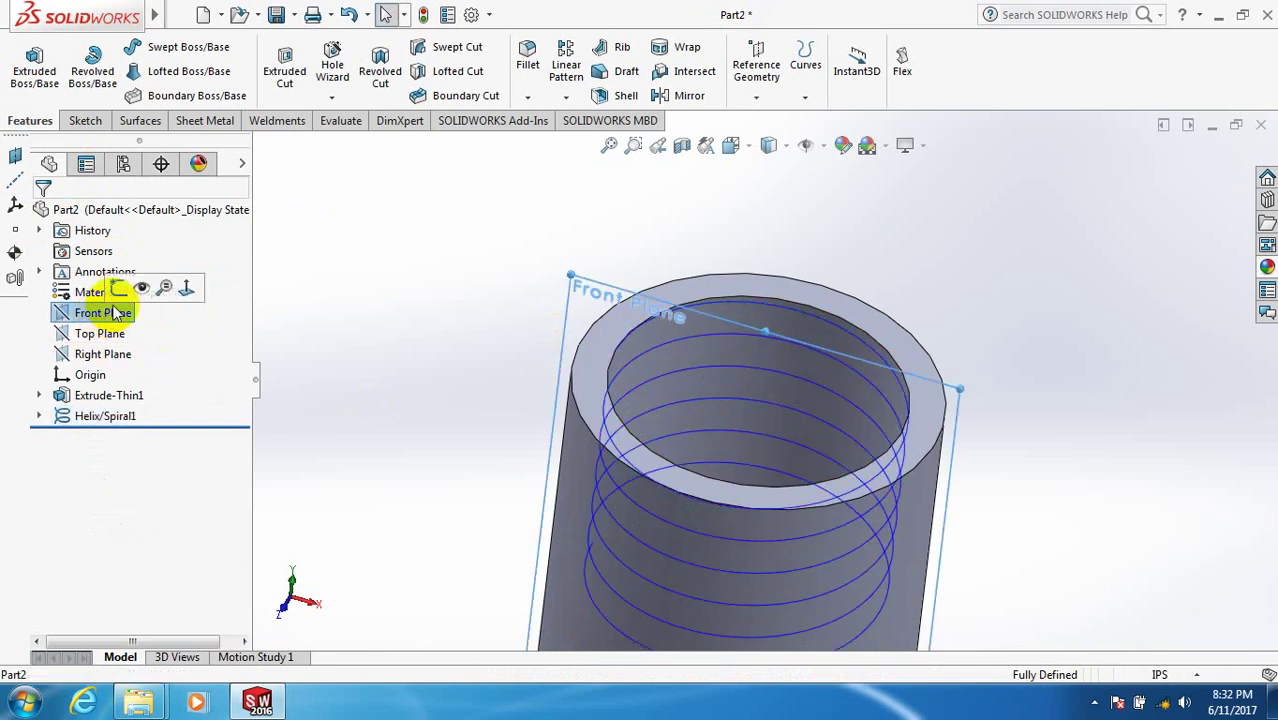
pyautogui.click(118, 288)
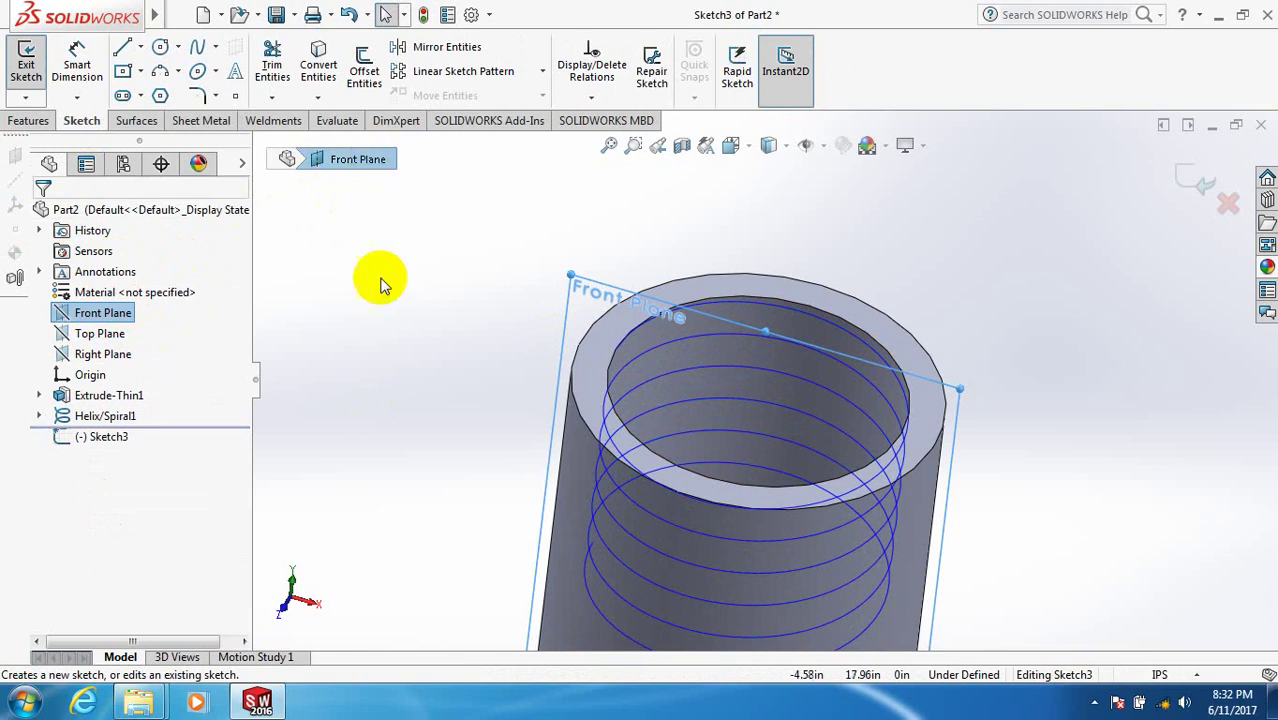
pyautogui.click(160, 97)
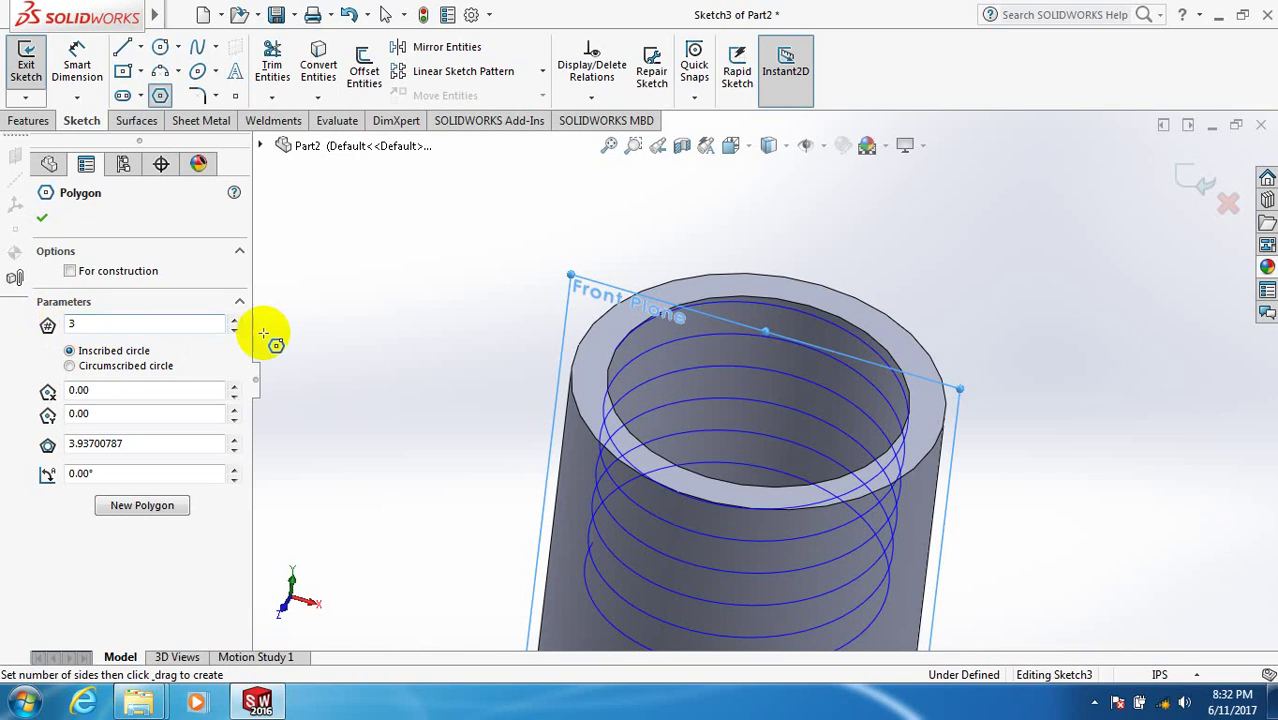
pyautogui.scroll(-4, 622, 358)
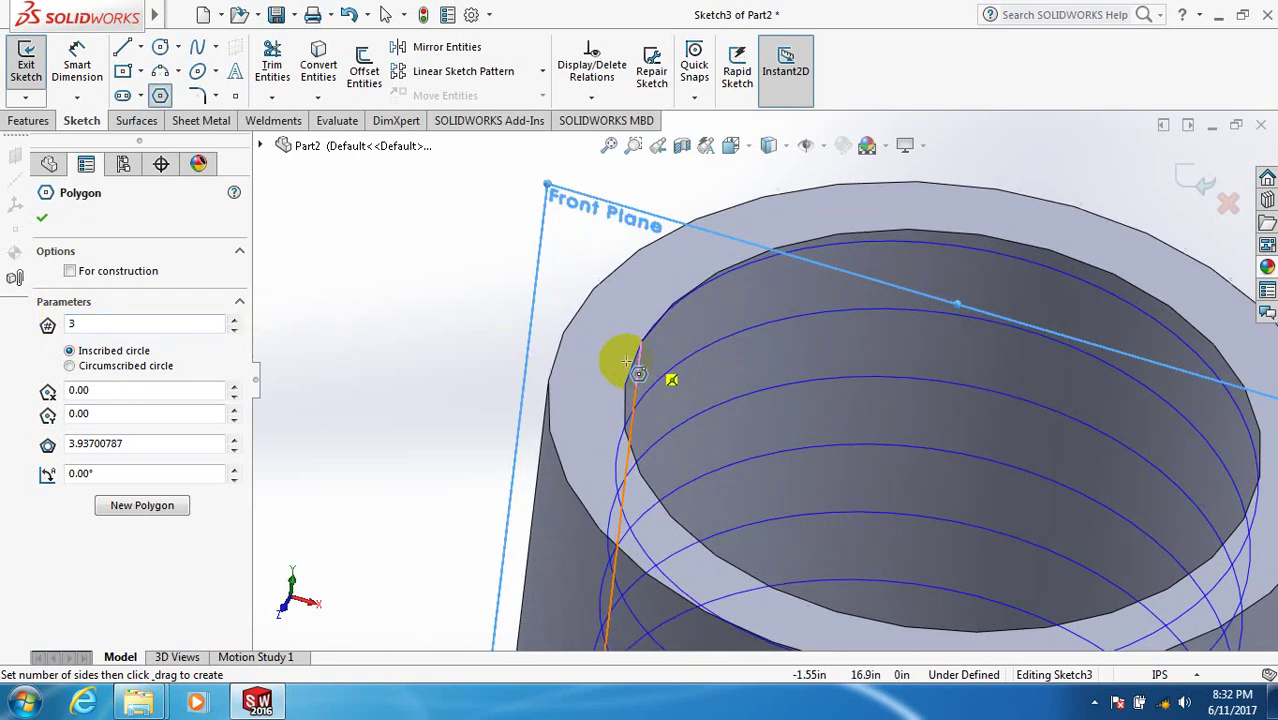
# - Draw a small triangle at the tube's rim and make its right edge vertical
pyautogui.click(634, 343)
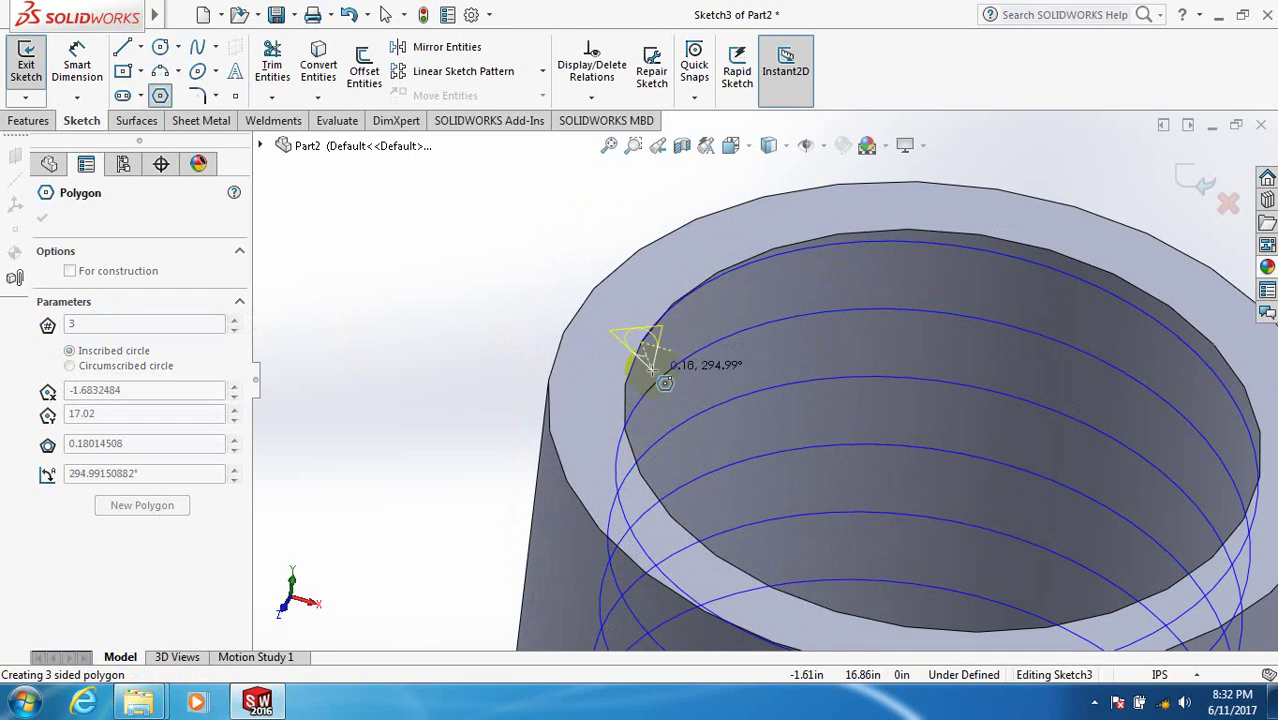
pyautogui.click(660, 368)
pyautogui.rightClick(660, 370)
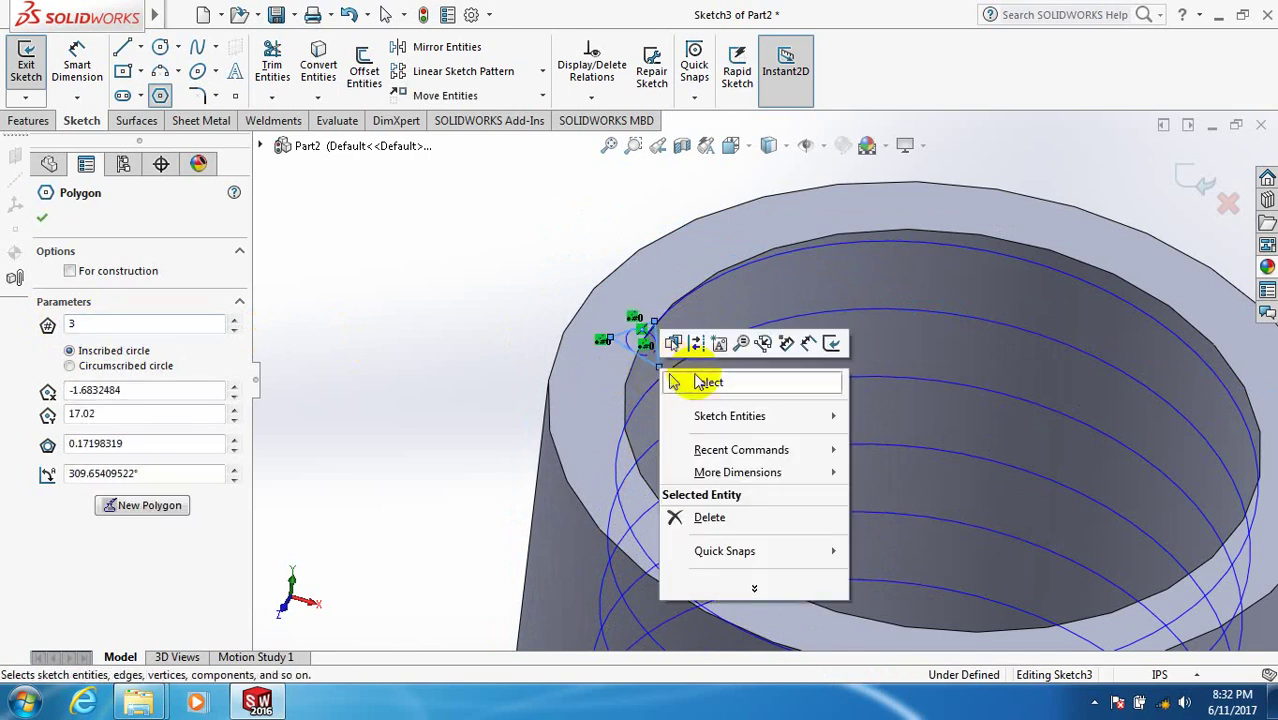
pyautogui.click(691, 375)
pyautogui.click(656, 360)
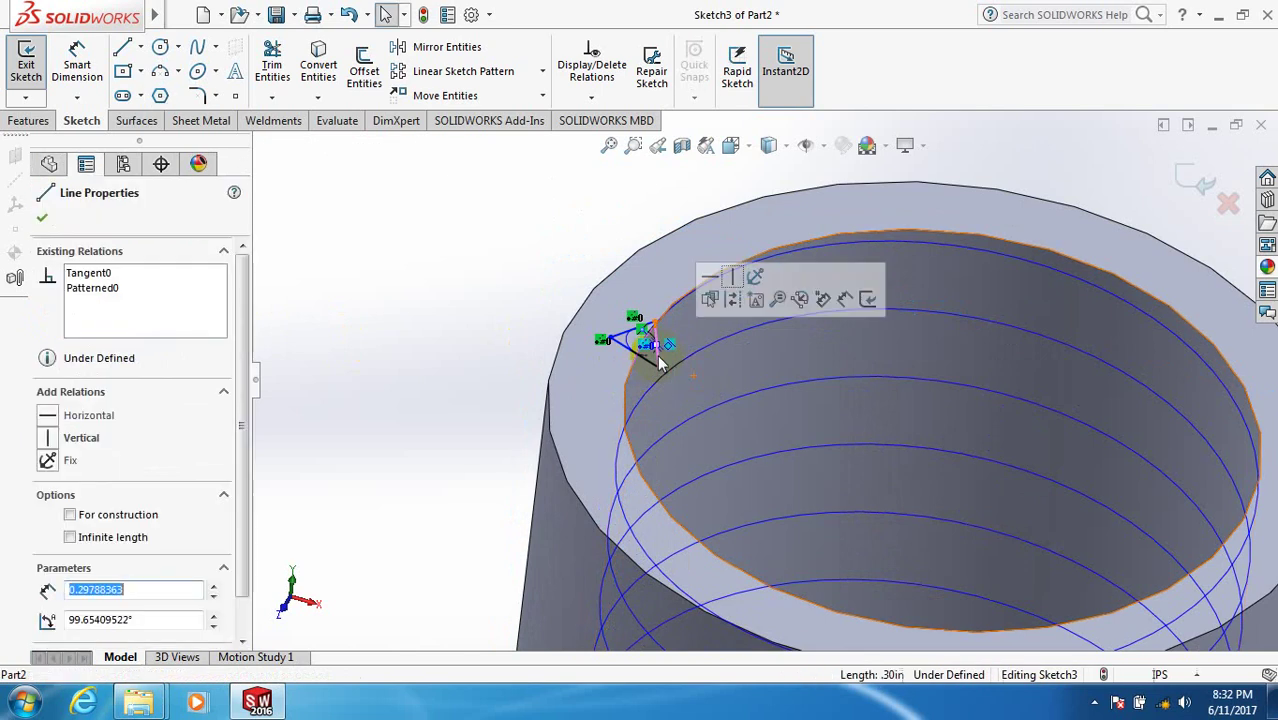
pyautogui.click(733, 280)
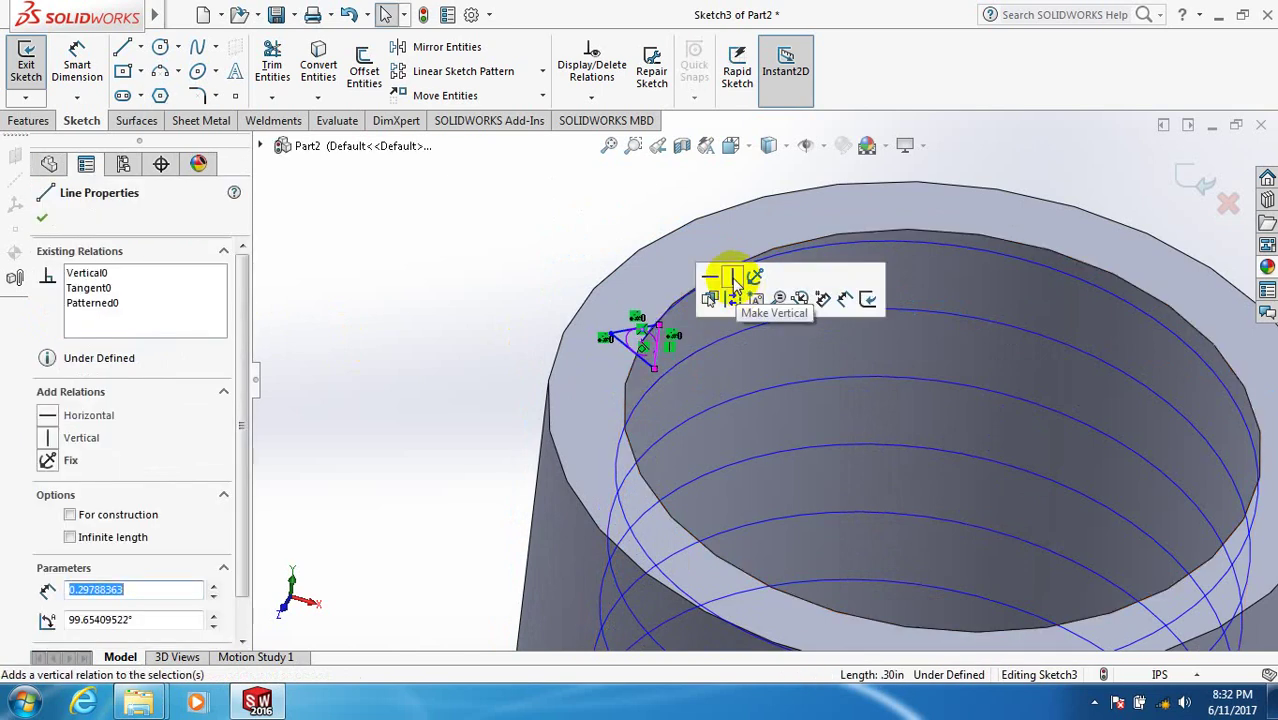
pyautogui.click(44, 220)
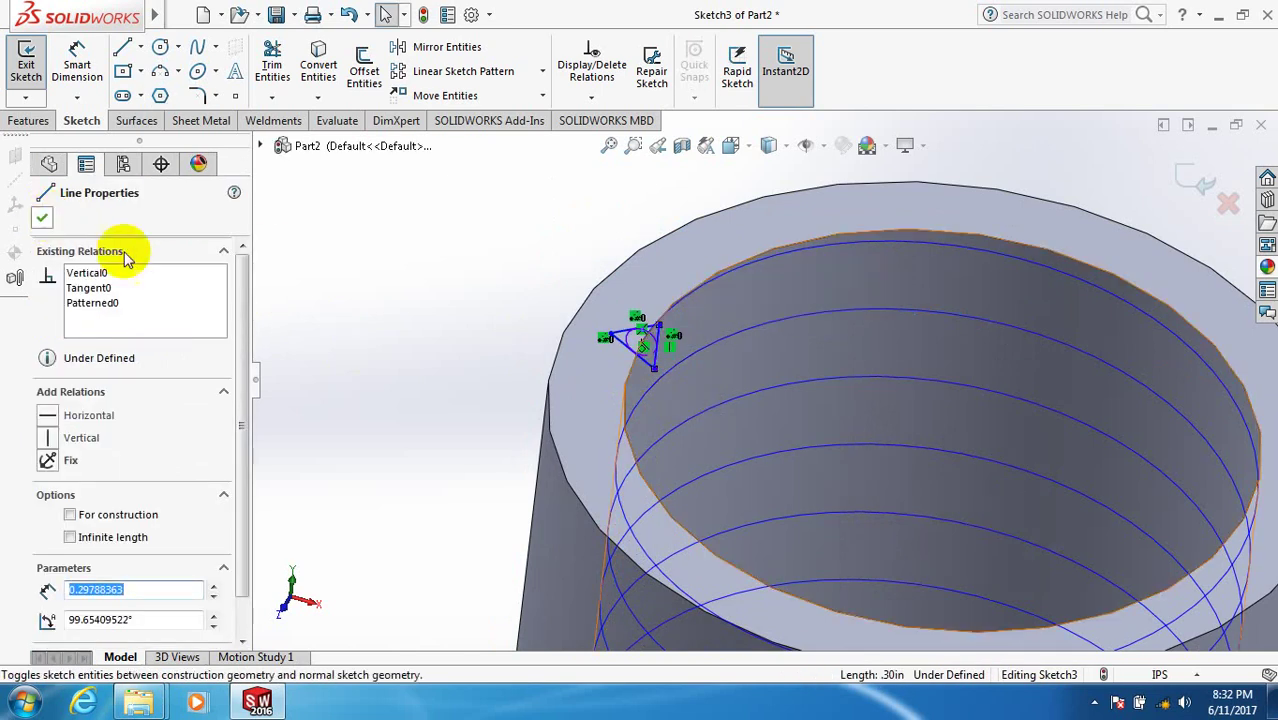
# - Exit Sketch3 and swept-cut it along Helix/Spiral1, forming the internal thread
pyautogui.click(1196, 178)
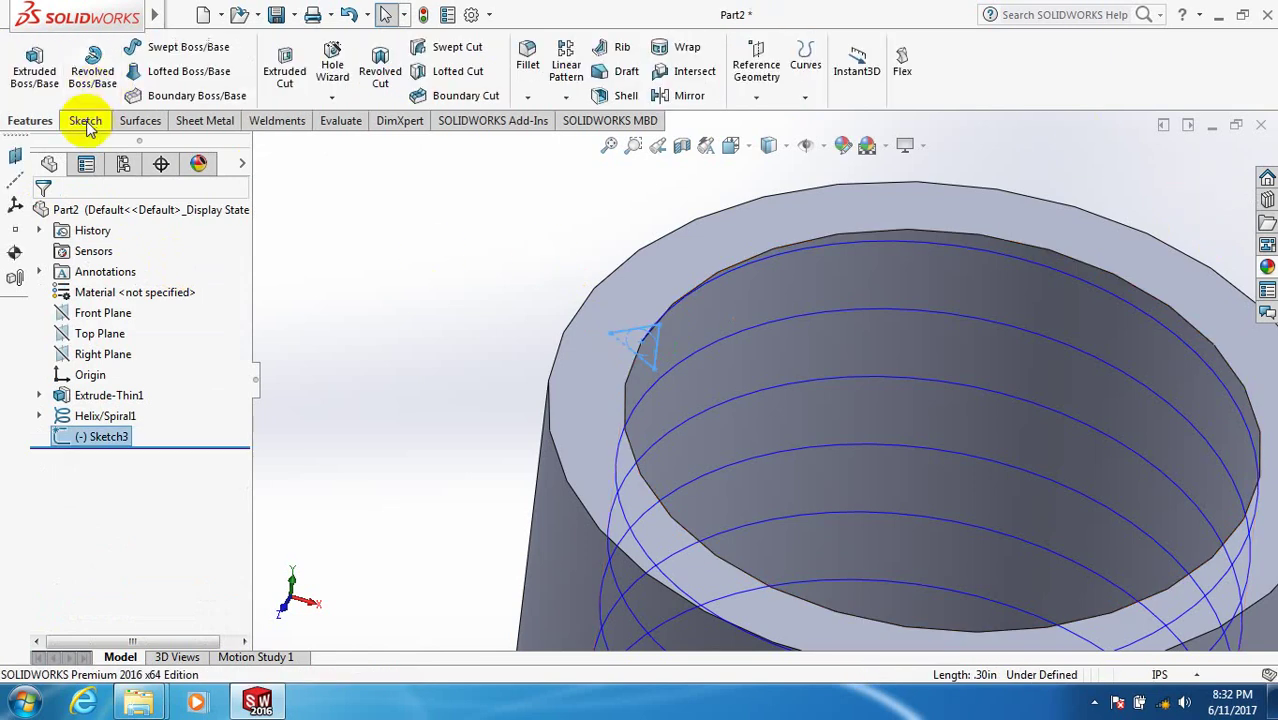
pyautogui.click(449, 56)
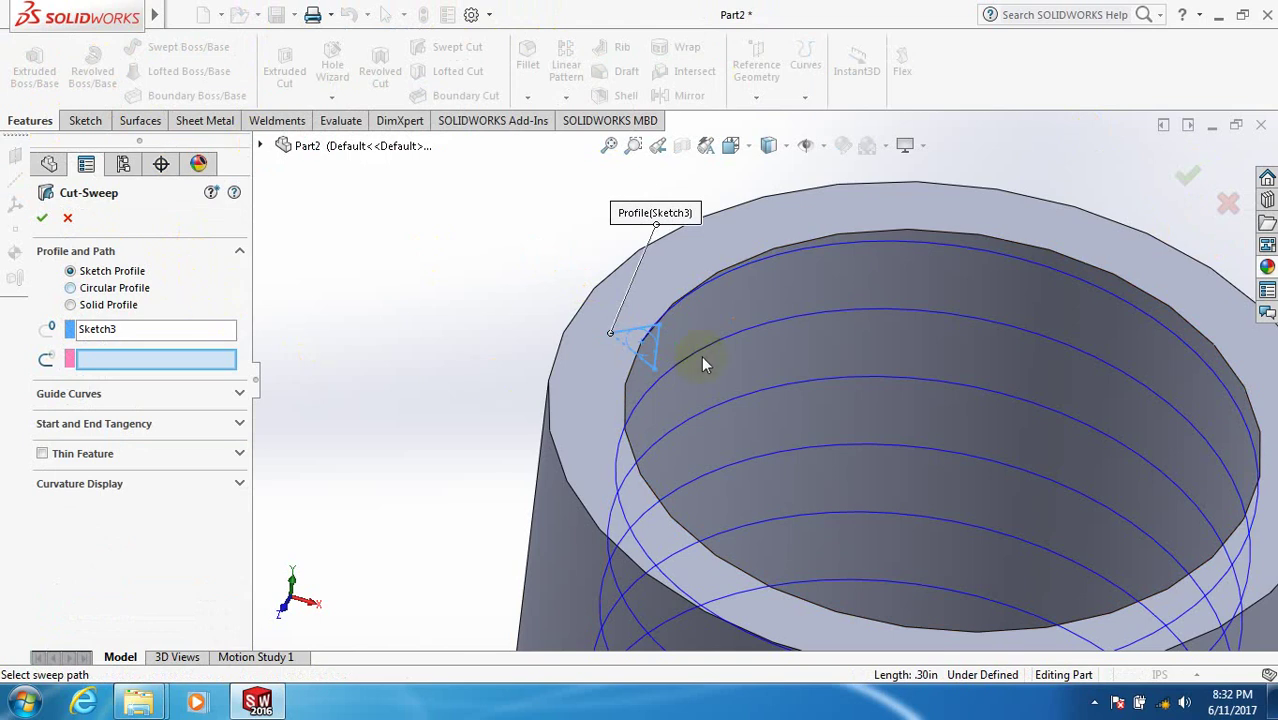
pyautogui.click(190, 316)
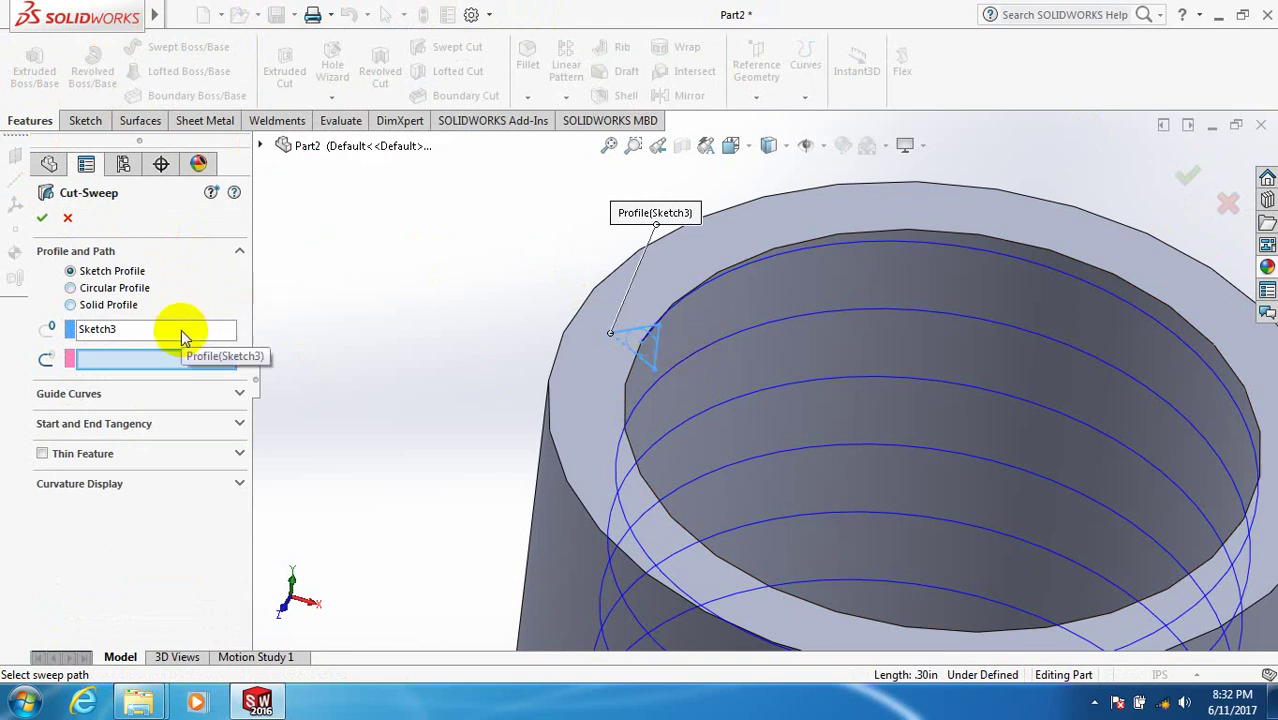
pyautogui.click(191, 357)
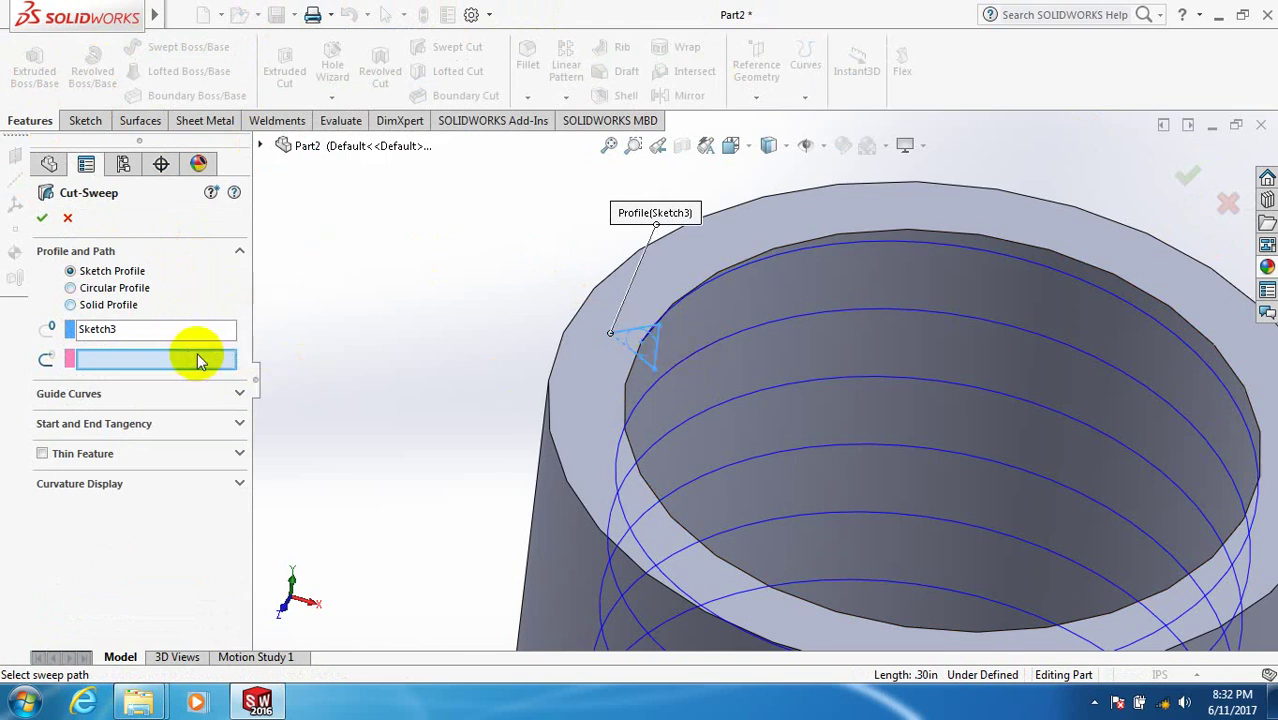
pyautogui.click(740, 270)
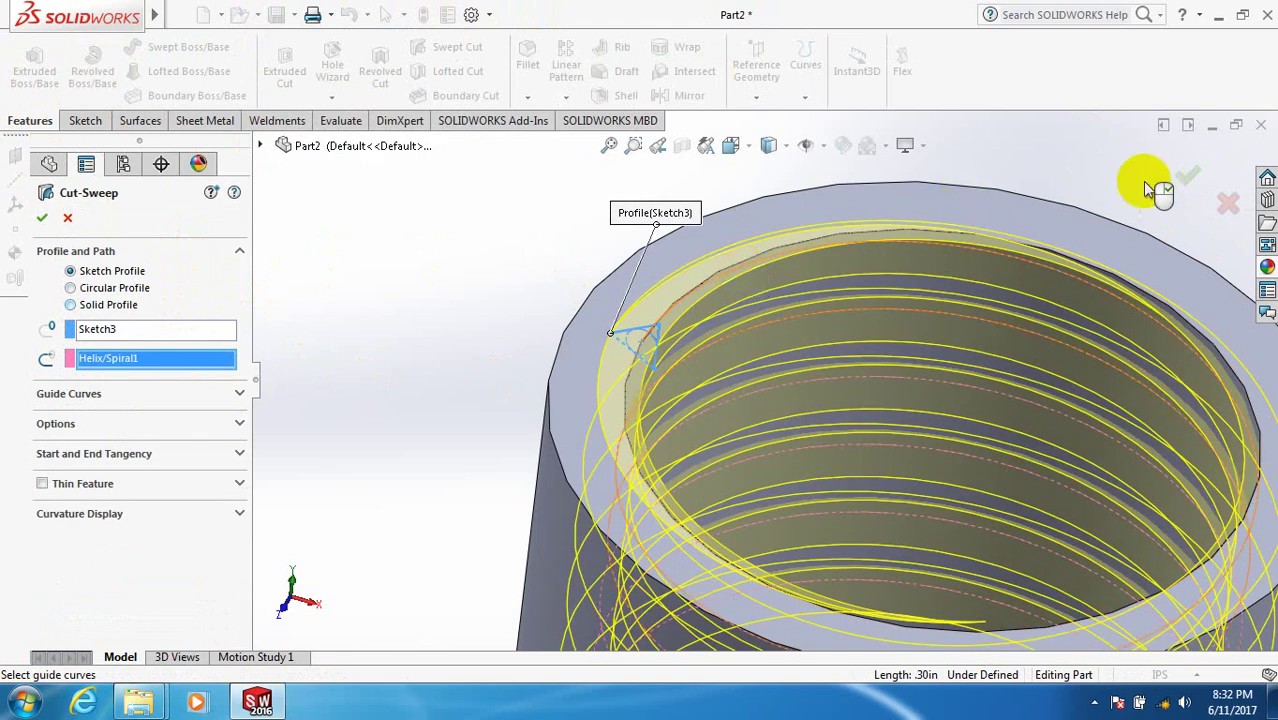
pyautogui.click(1181, 177)
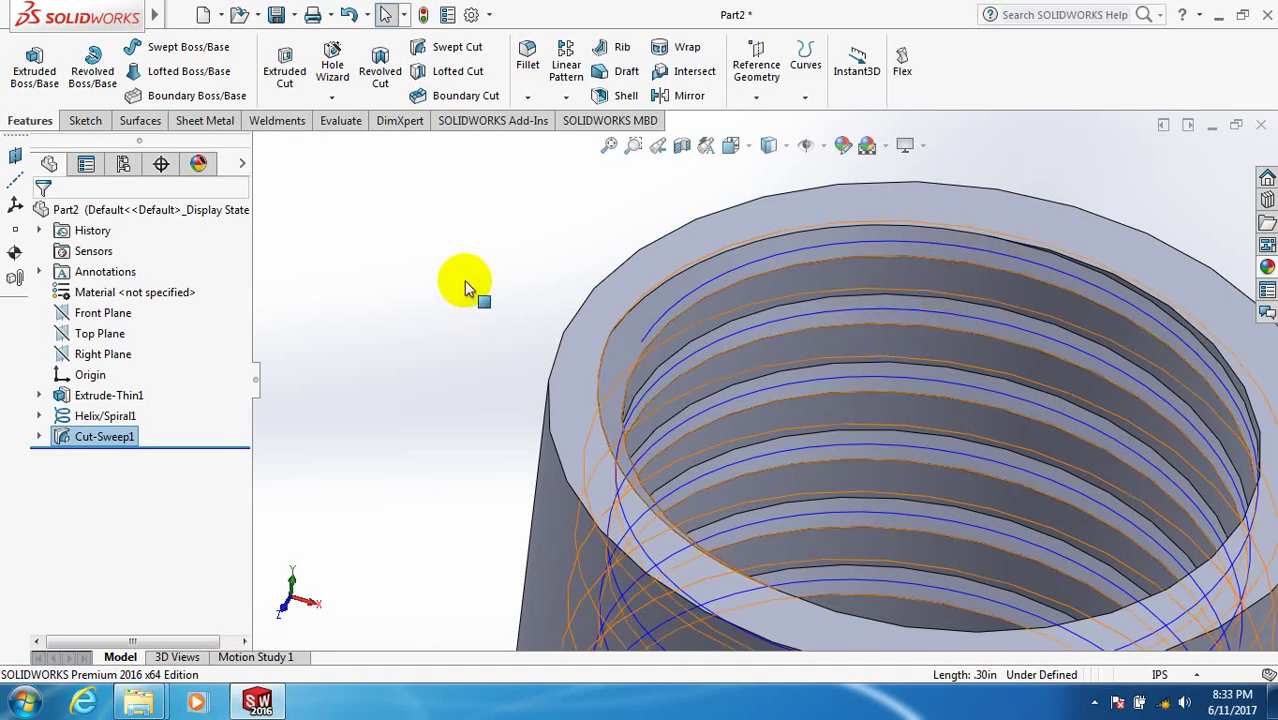
pyautogui.moveTo(464, 280); pyautogui.dragTo(1041, 196, button='middle')
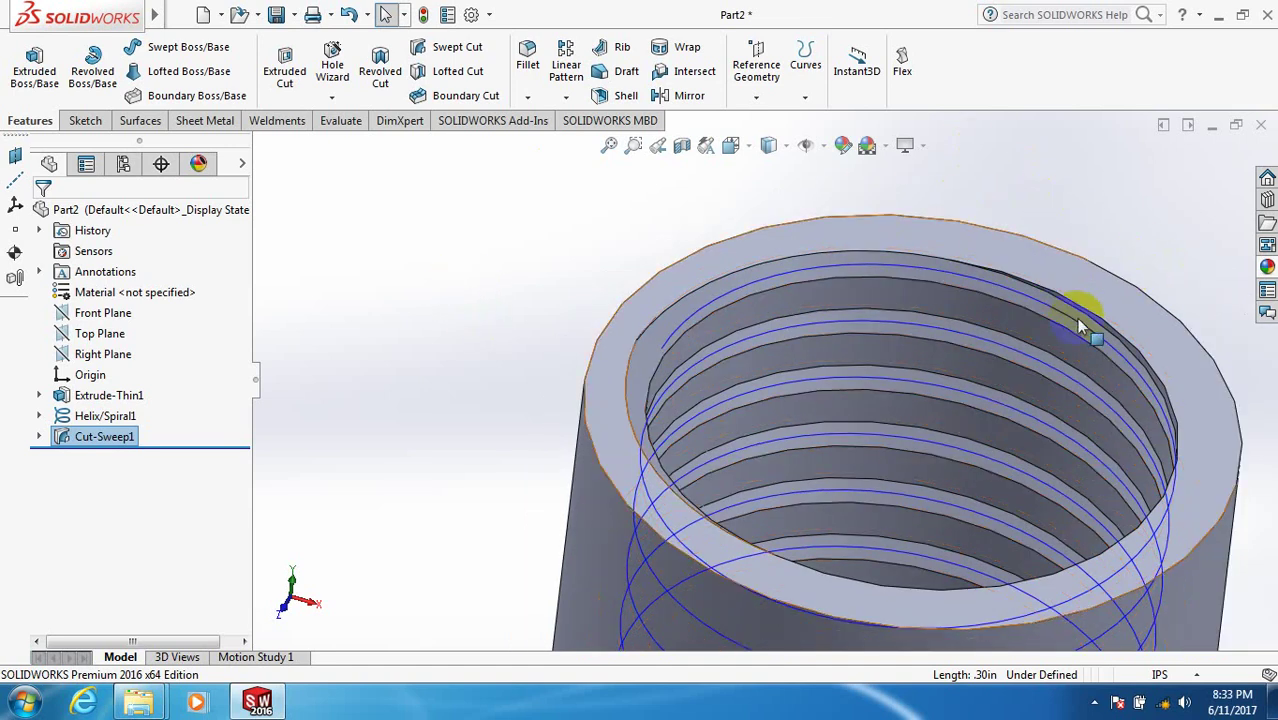
pyautogui.moveTo(1073, 313); pyautogui.dragTo(879, 471, button='middle')
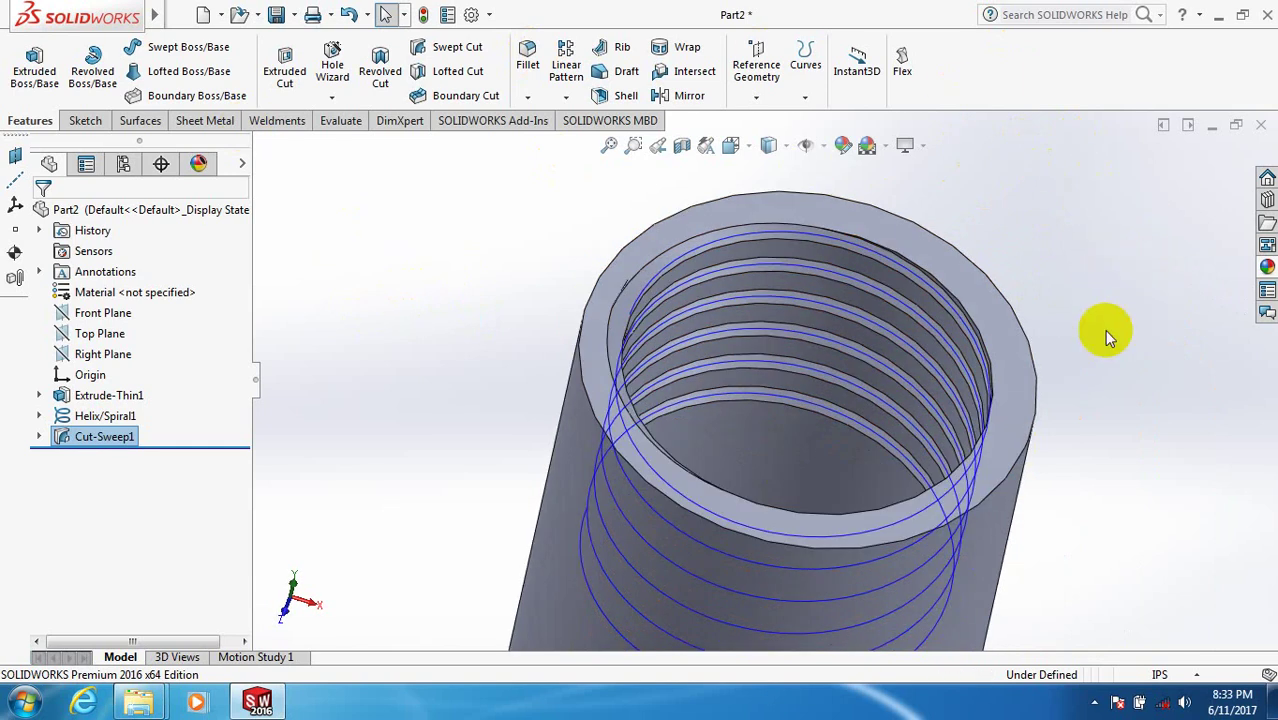
# - Apply Gray Cast Iron from the Iron library to the threaded tube via Edit Material
pyautogui.rightClick(97, 291)
pyautogui.click(124, 303)
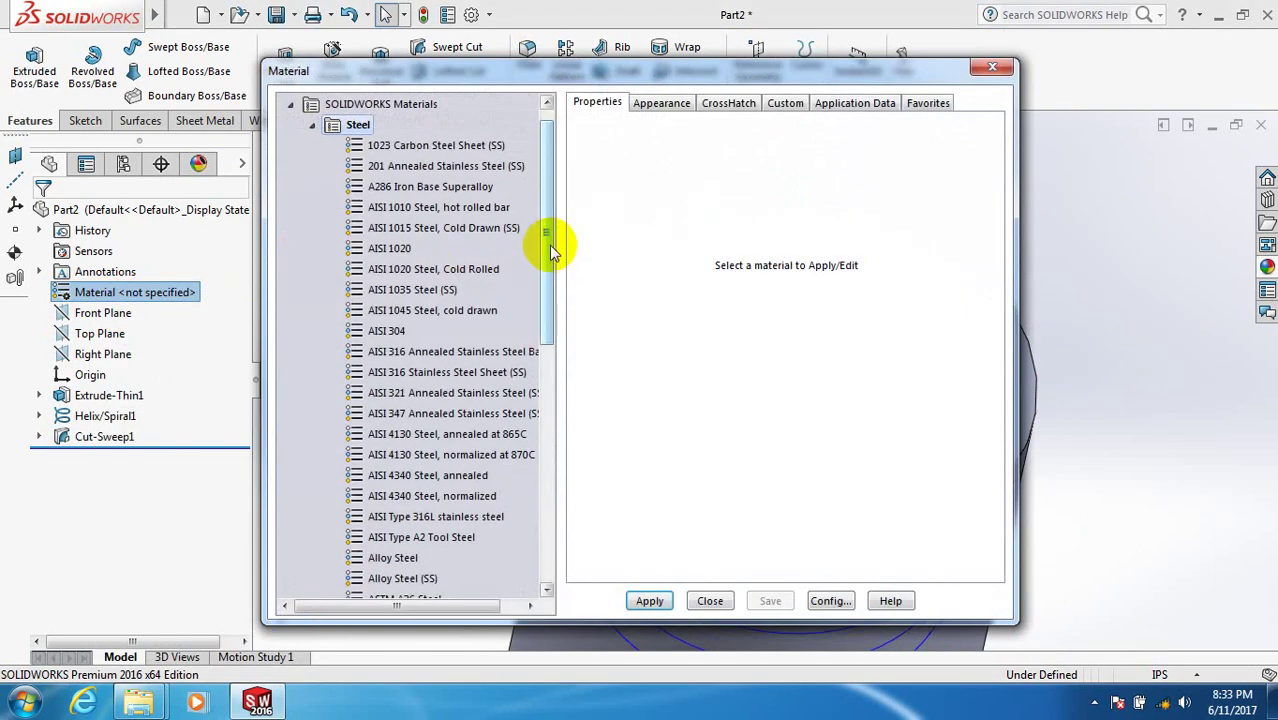
pyautogui.moveTo(550, 250); pyautogui.dragTo(562, 371)
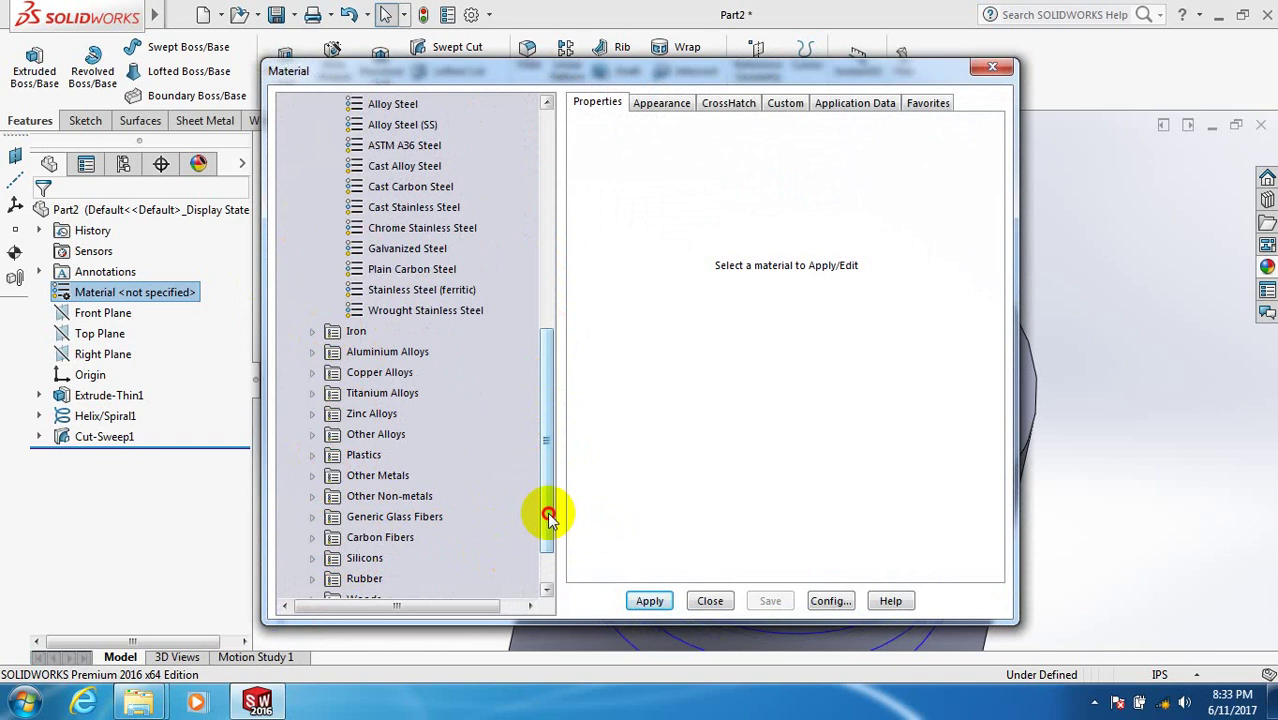
pyautogui.moveTo(548, 508); pyautogui.dragTo(548, 531)
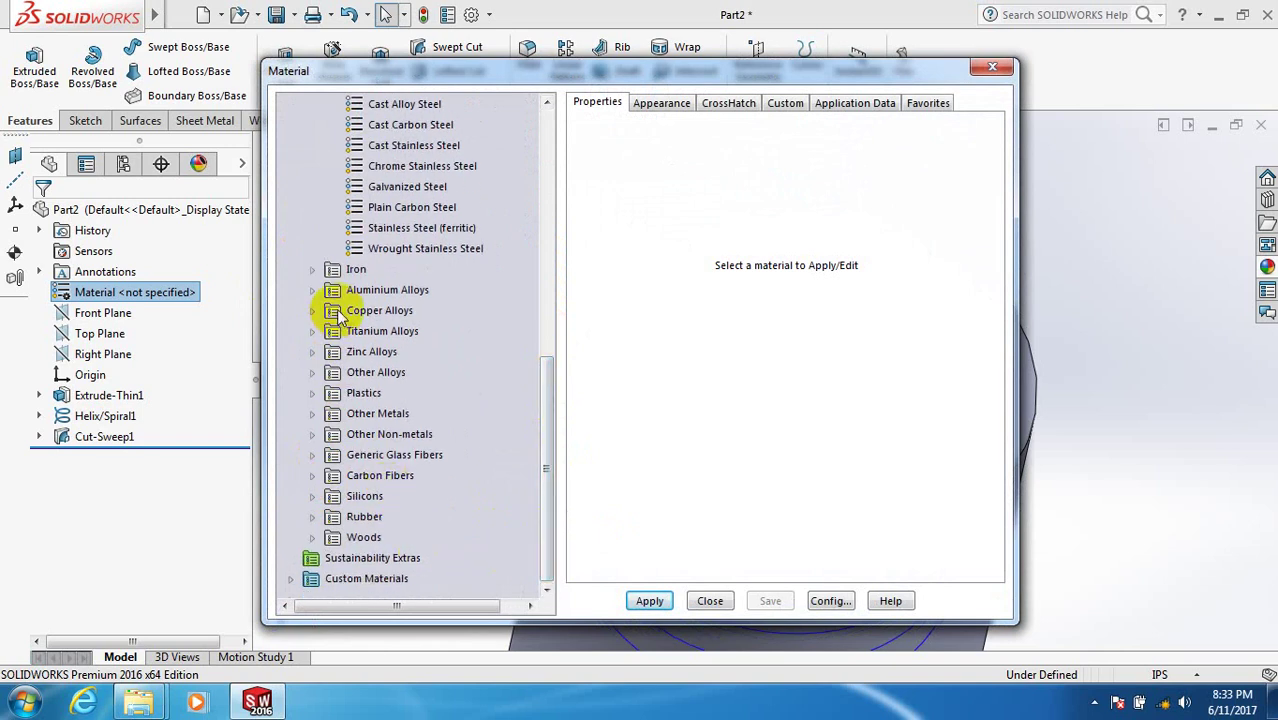
pyautogui.click(311, 270)
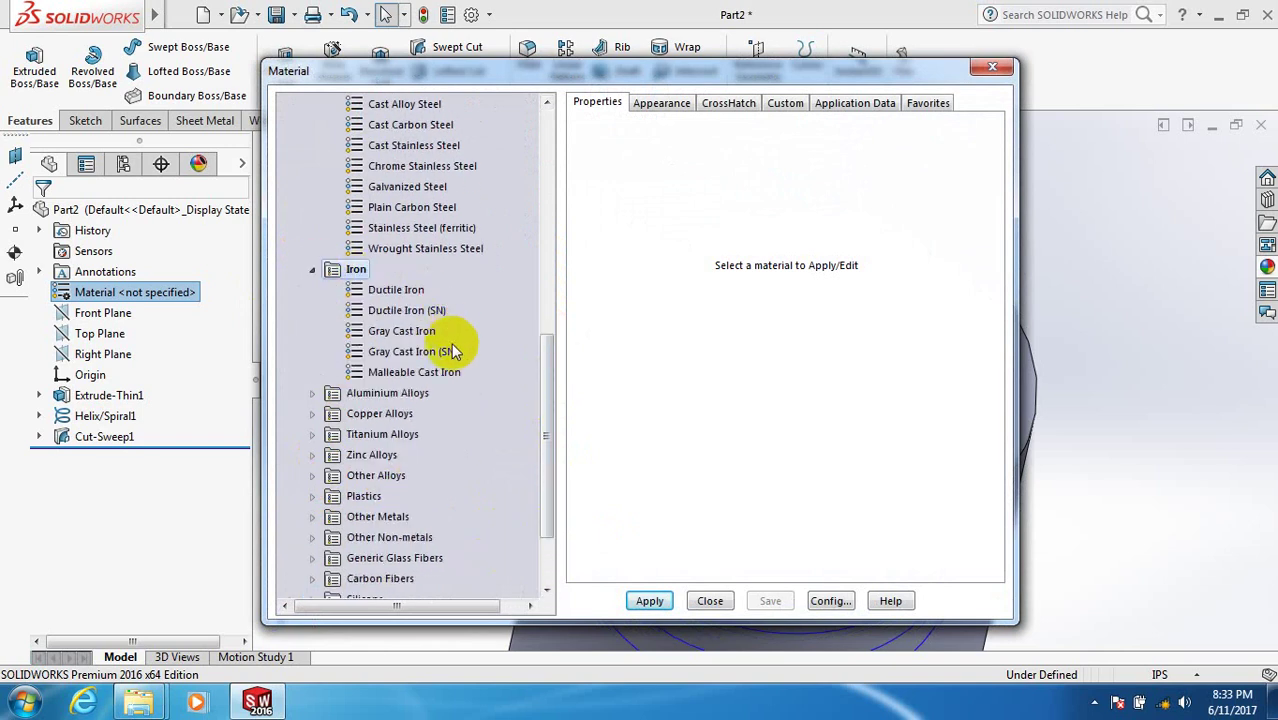
pyautogui.click(395, 332)
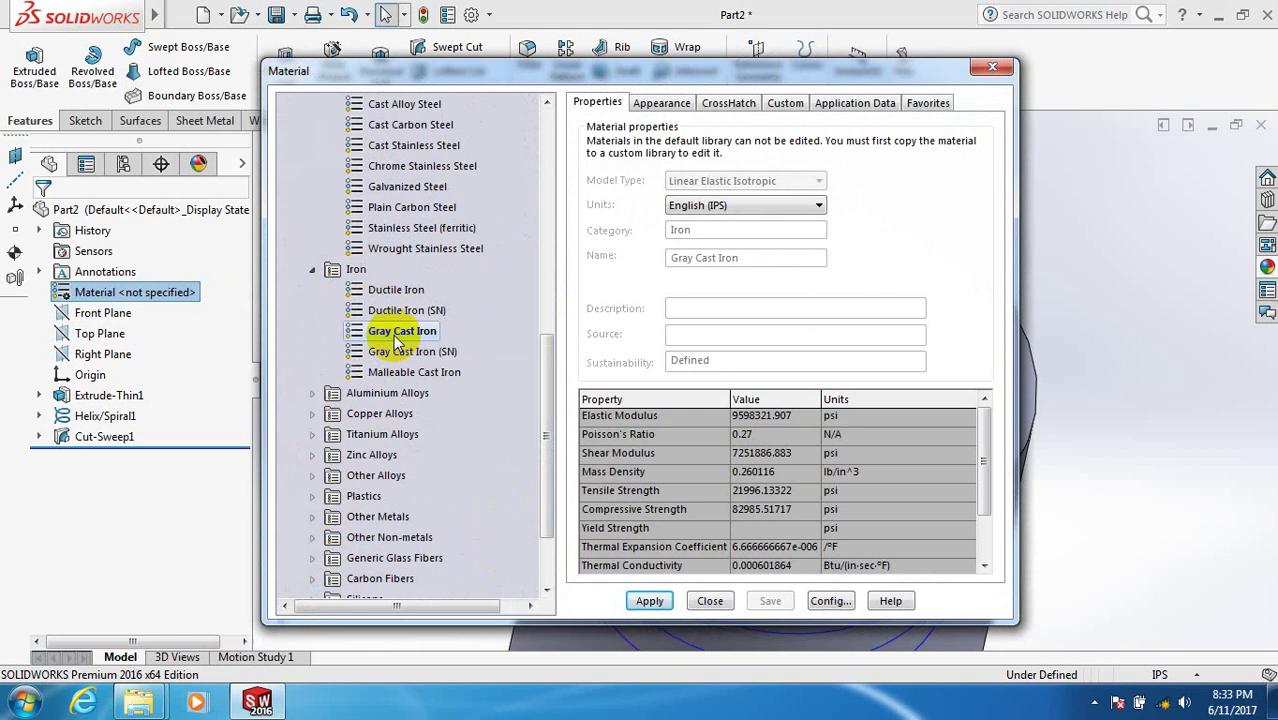
pyautogui.click(648, 601)
pyautogui.click(708, 601)
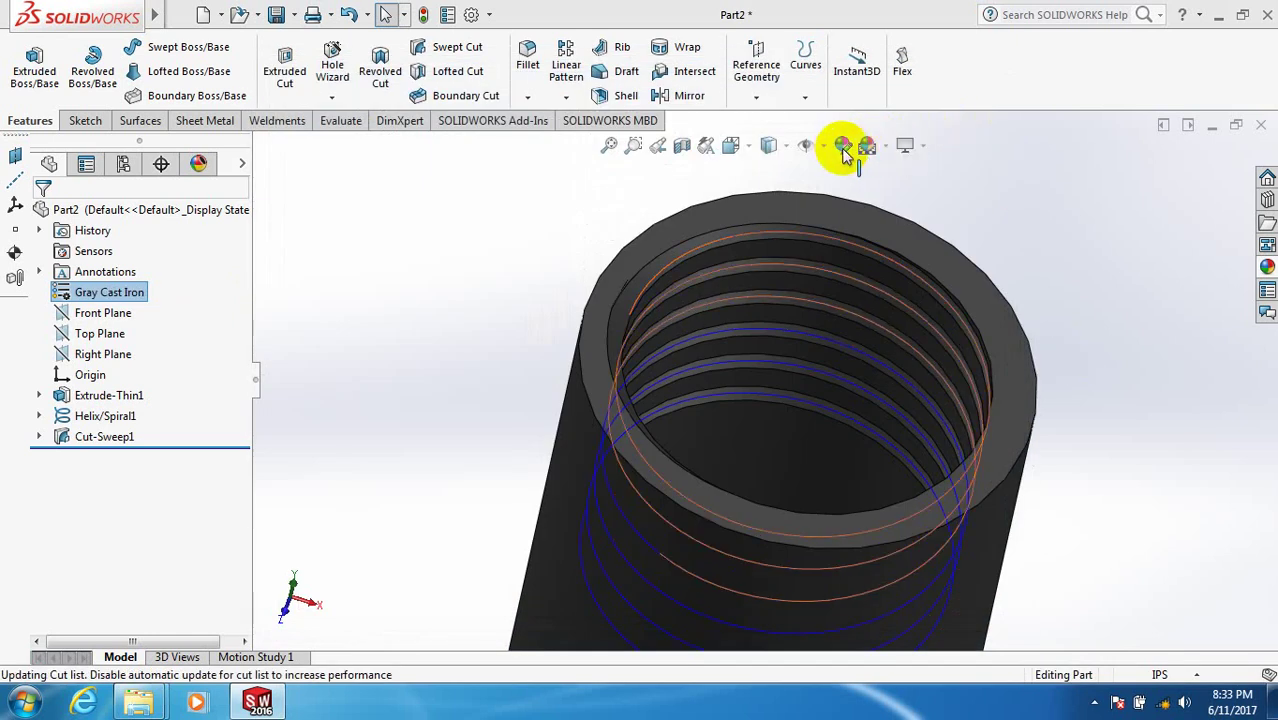
# - Accept the dark cast iron appearance for the pipe
pyautogui.click(866, 147)
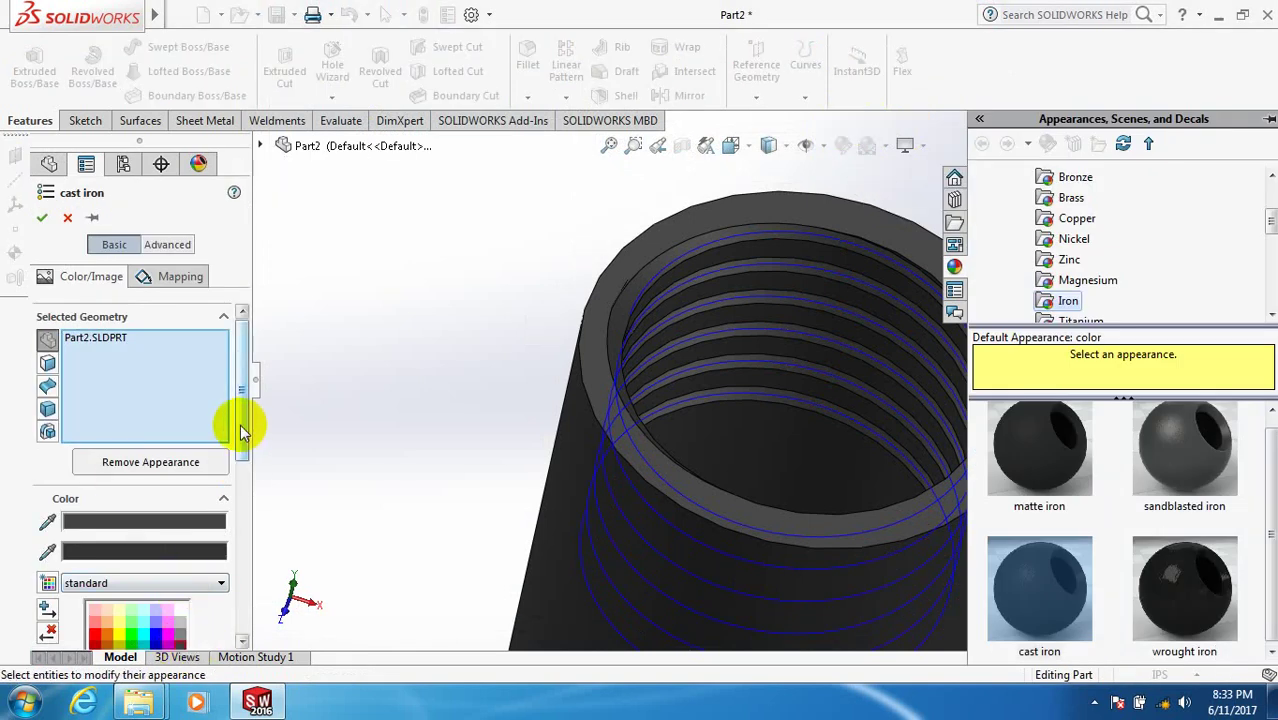
pyautogui.moveTo(242, 432); pyautogui.dragTo(246, 470)
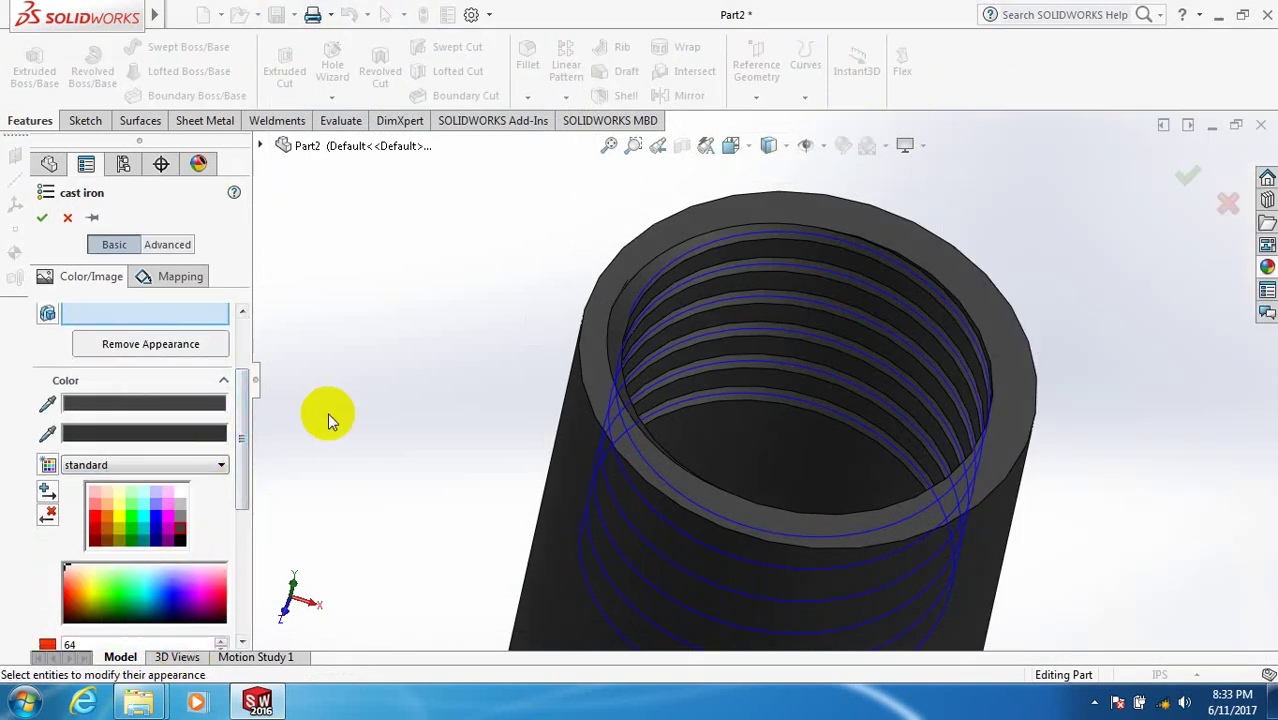
pyautogui.click(40, 218)
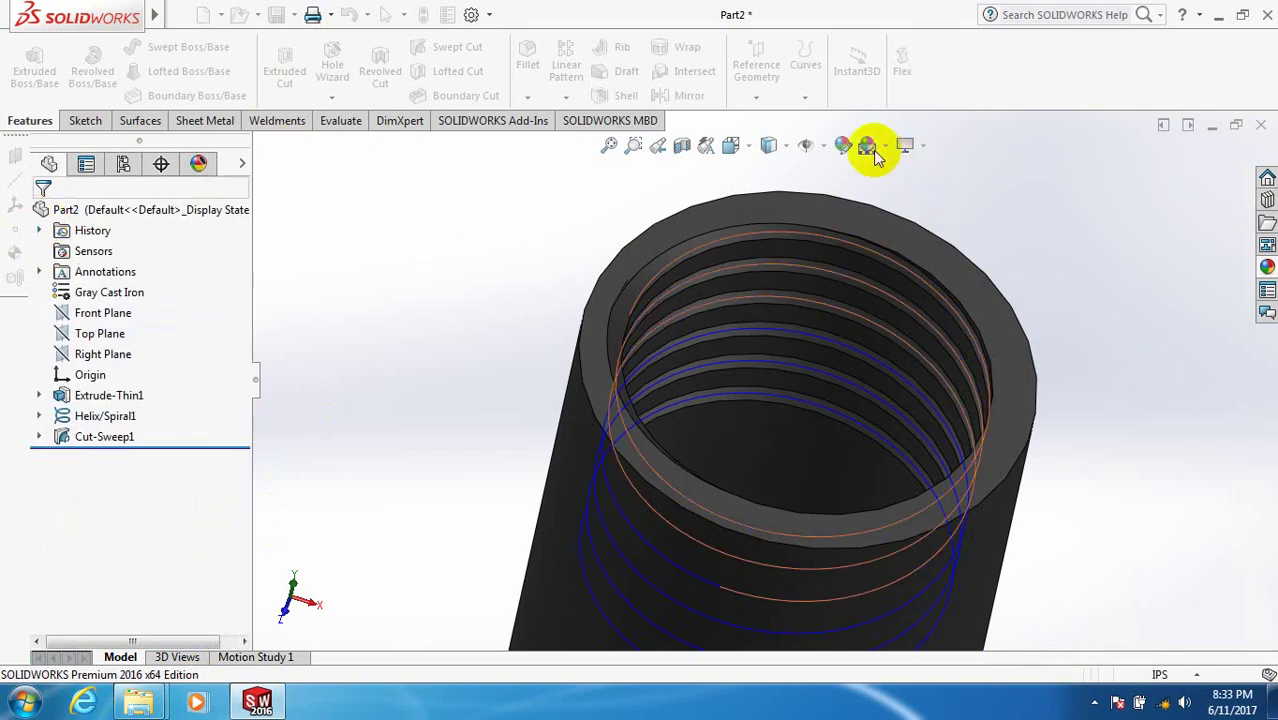
# - Set the Rooftop scene as the background
pyautogui.click(903, 147)
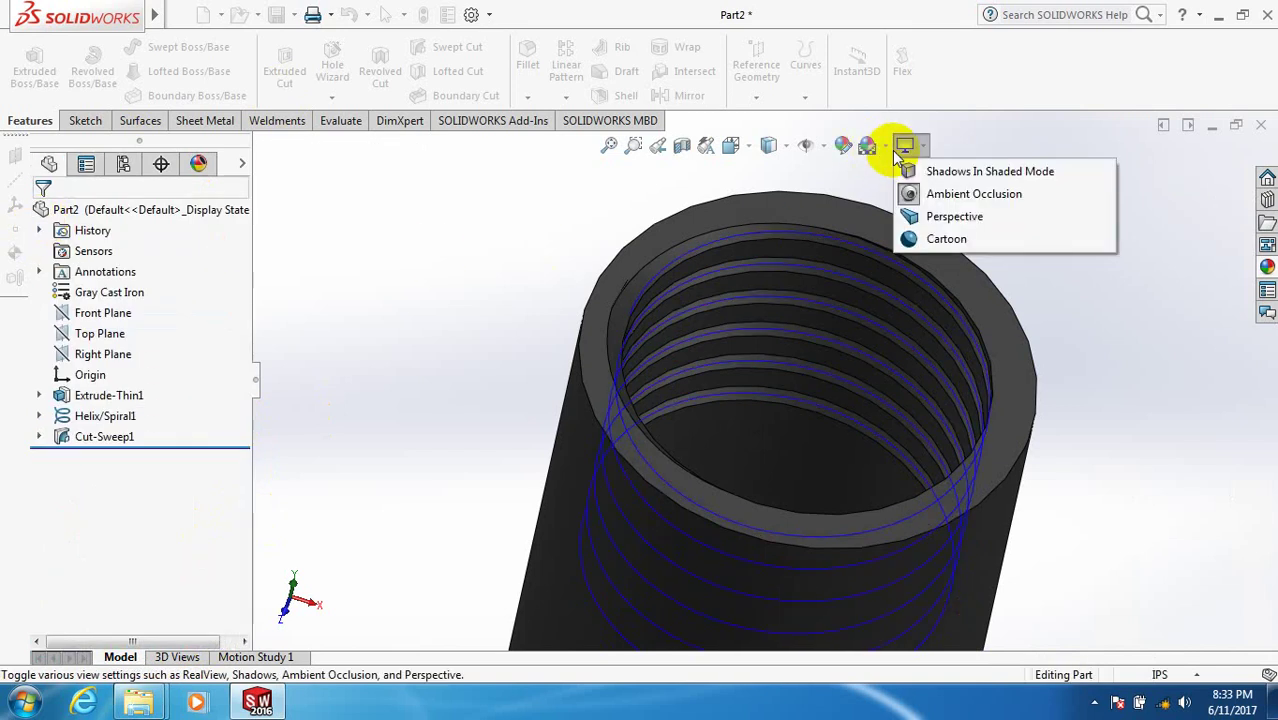
pyautogui.click(884, 147)
pyautogui.click(922, 261)
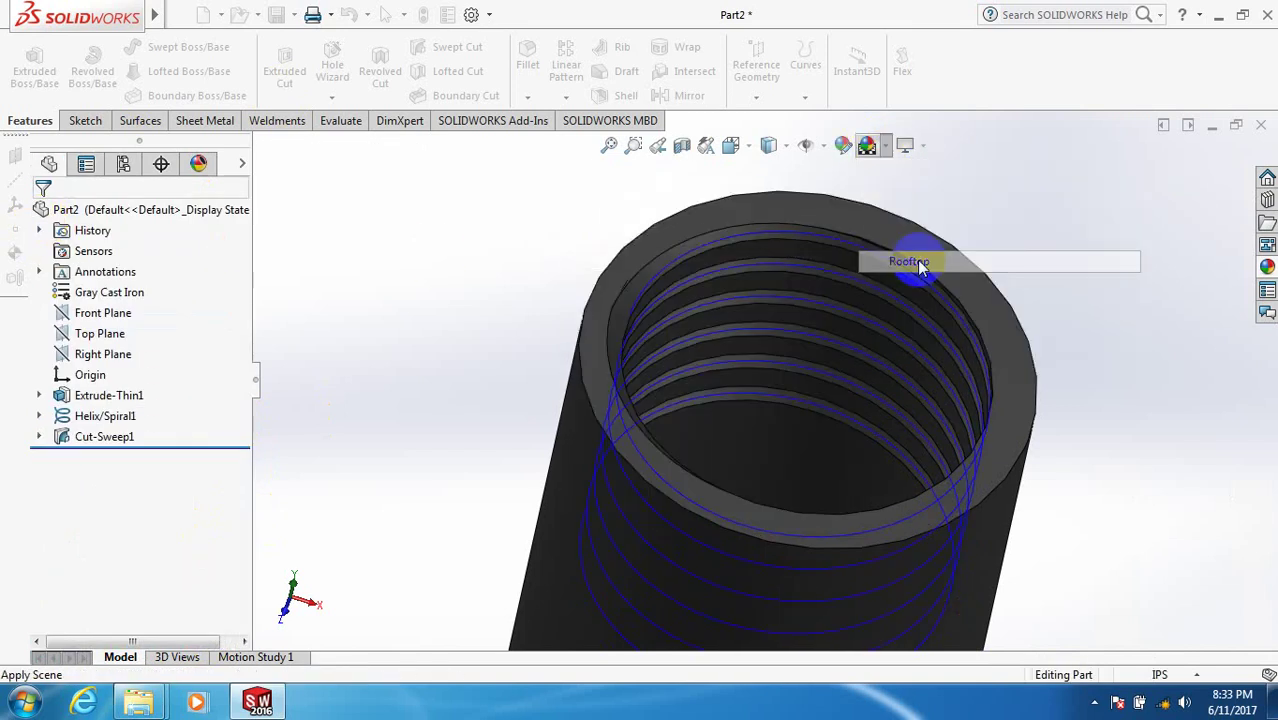